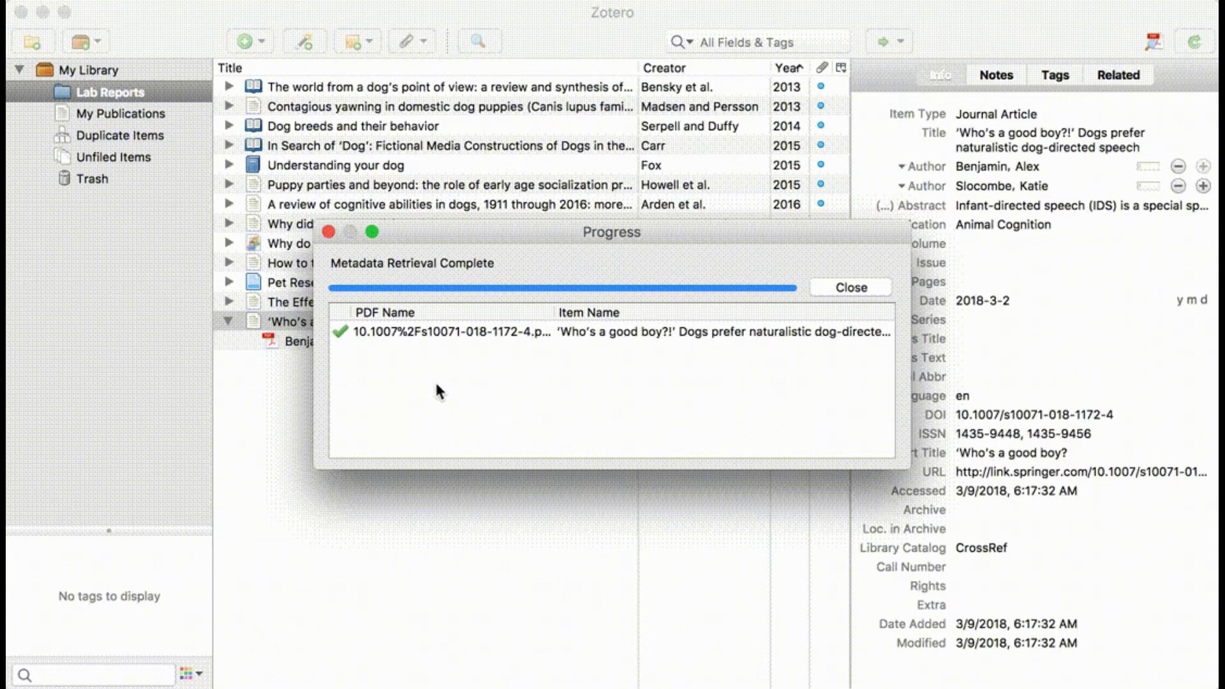
Step: Close Zotero's progress window and insert an Alberti and Zimmet (1998) citation after 'lacus'
{"action": "left_click", "coordinate": [843, 288]}
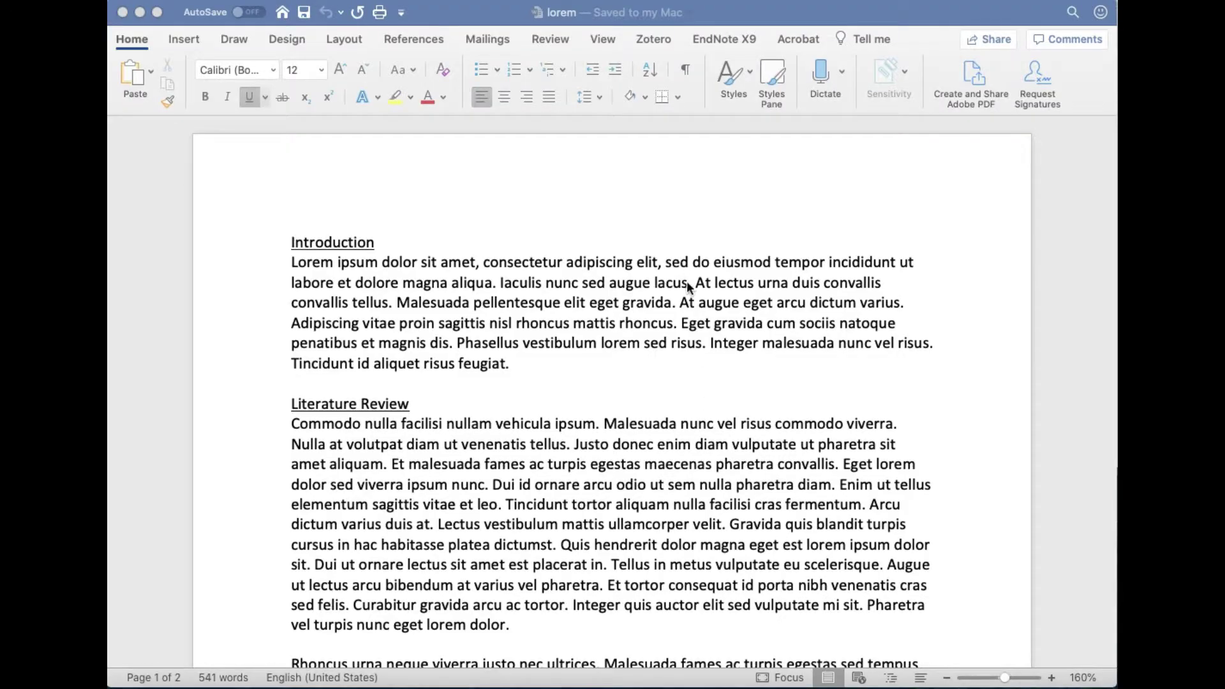
{"action": "left_click", "coordinate": [687, 281]}
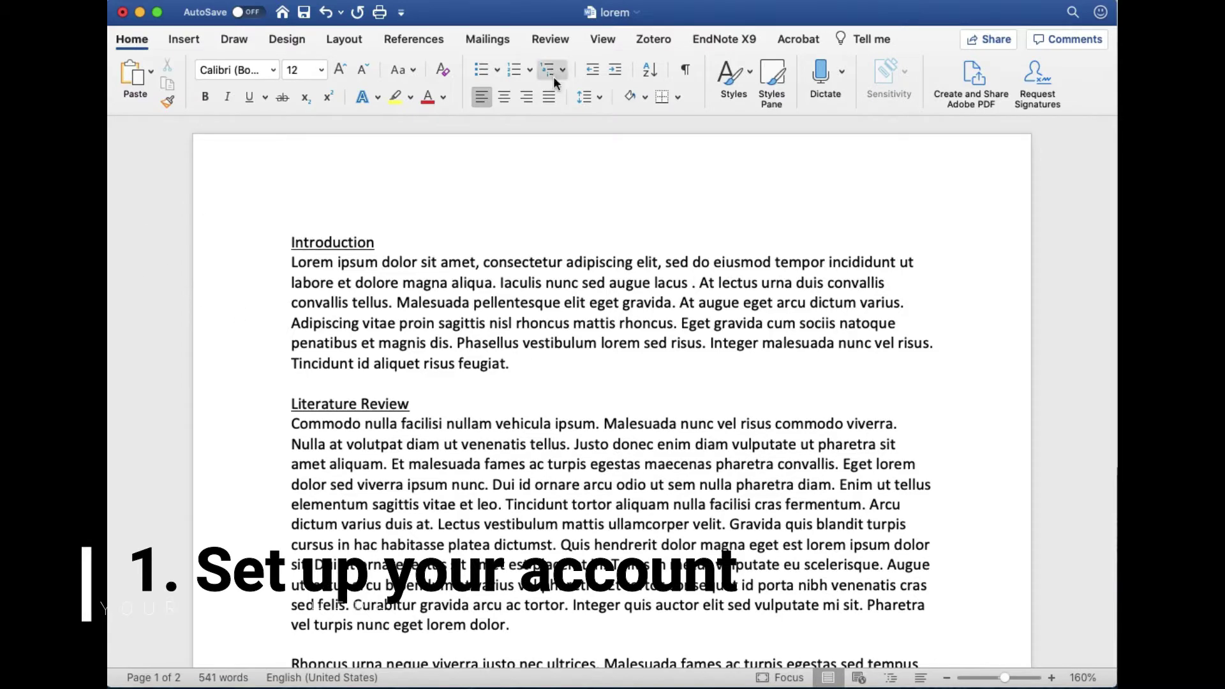
{"action": "left_click", "coordinate": [653, 40]}
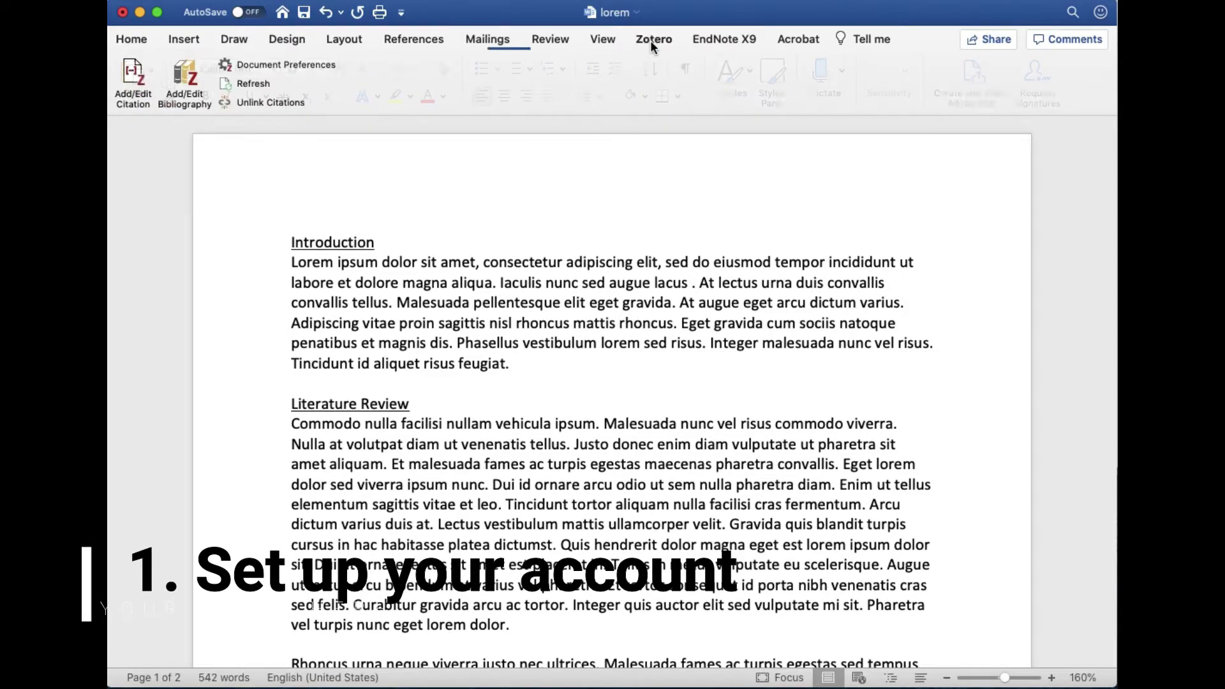
{"action": "left_click", "coordinate": [135, 82]}
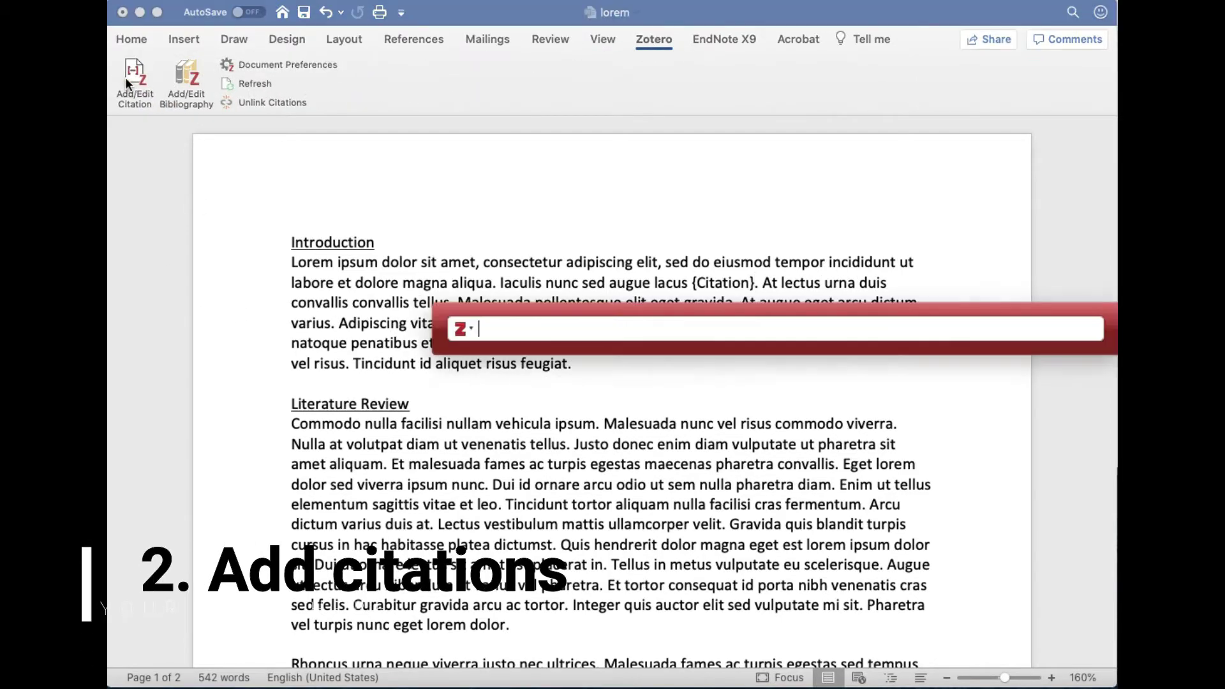
{"action": "type", "text": "al"}
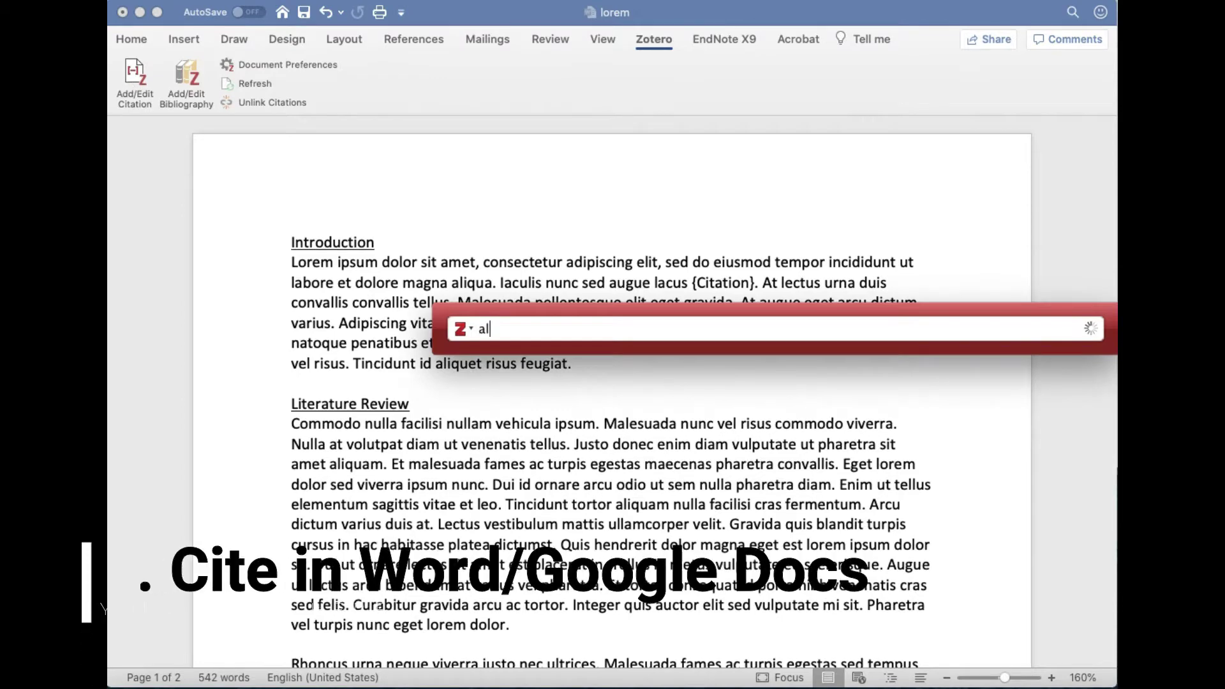
{"action": "type", "text": "berti"}
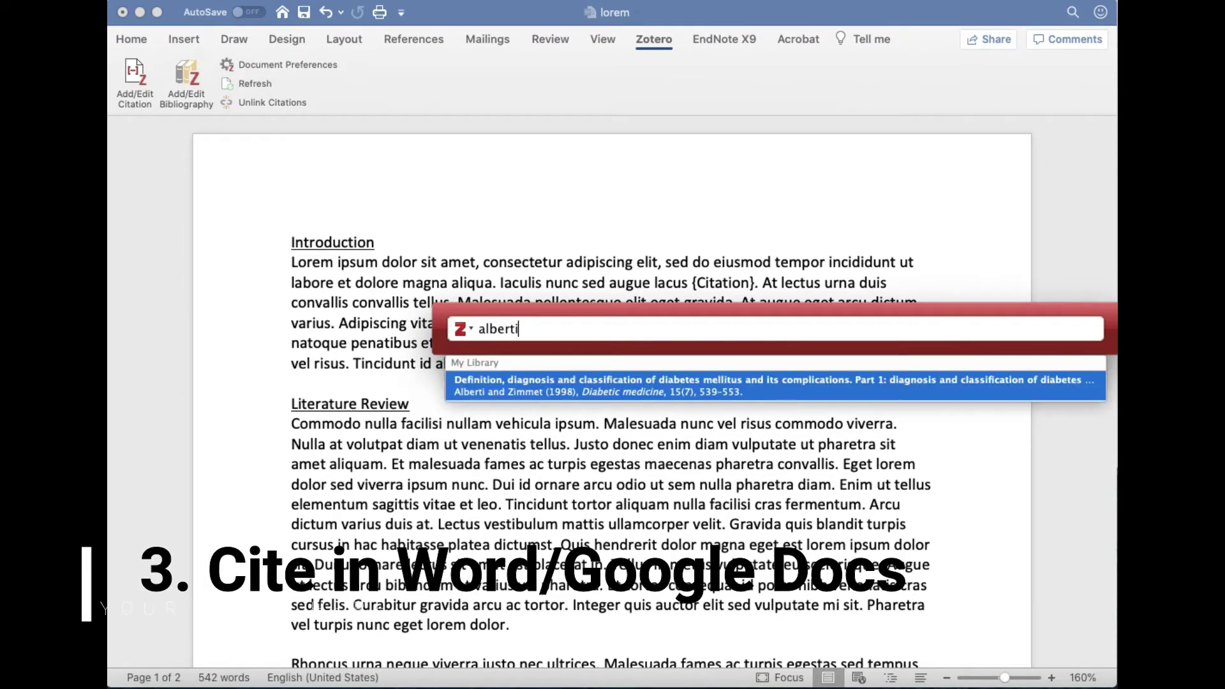
{"action": "key", "text": "Return"}
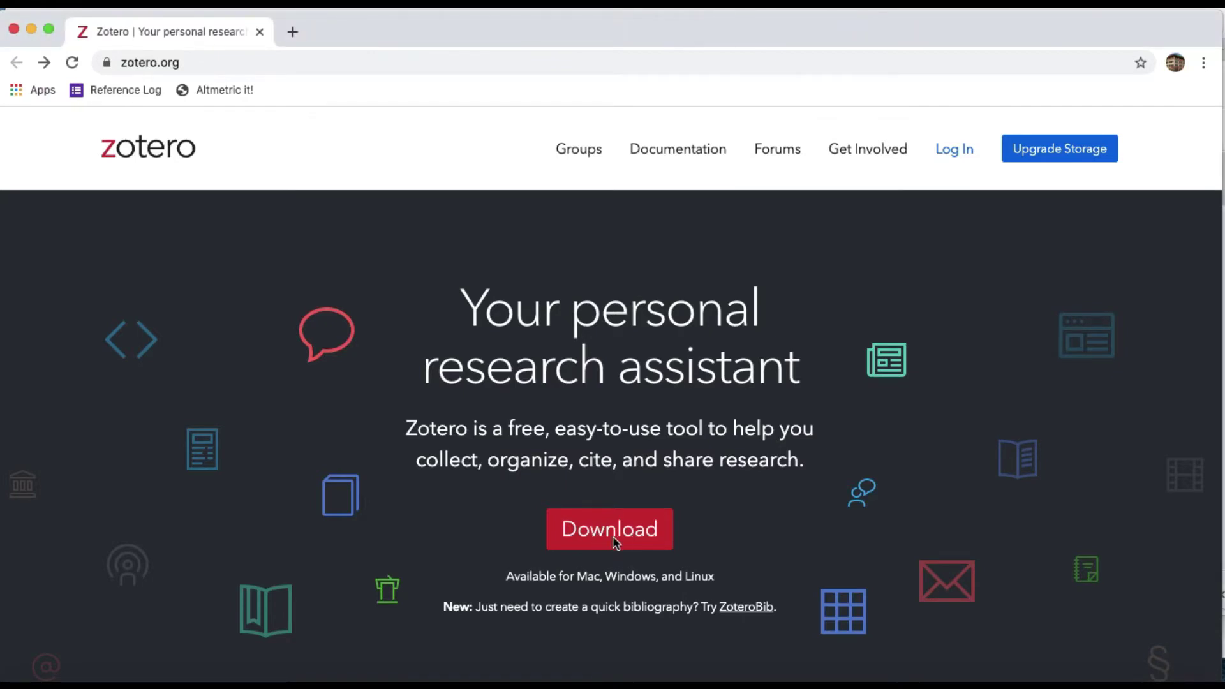
Step: Get the Zotero 5.0 Mac installer from zotero.org and install the Zotero Connector Chrome extension
{"action": "left_click", "coordinate": [593, 534]}
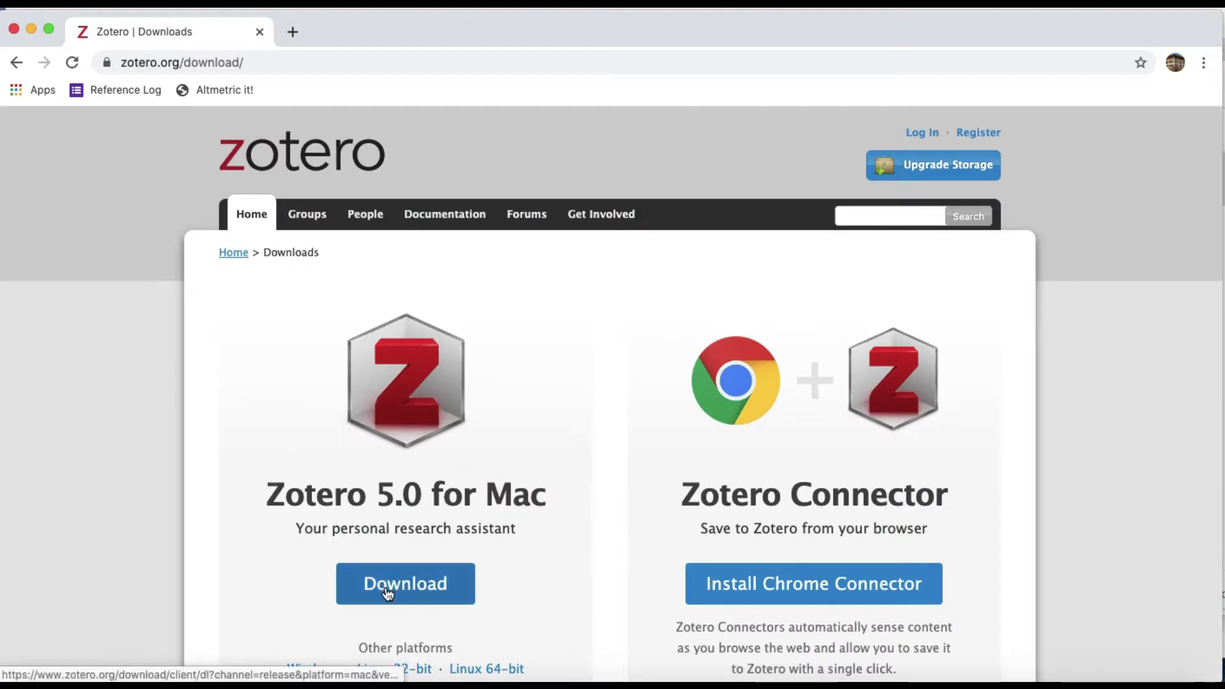
{"action": "left_click", "coordinate": [388, 594]}
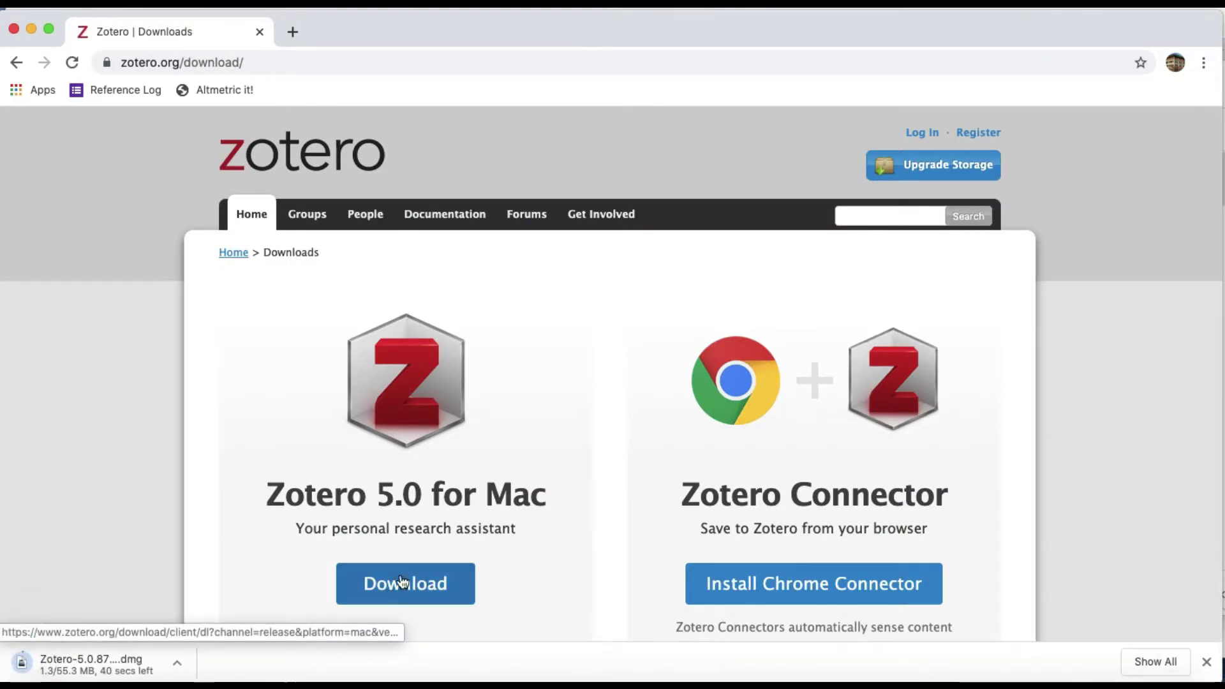
{"action": "left_click", "coordinate": [748, 587]}
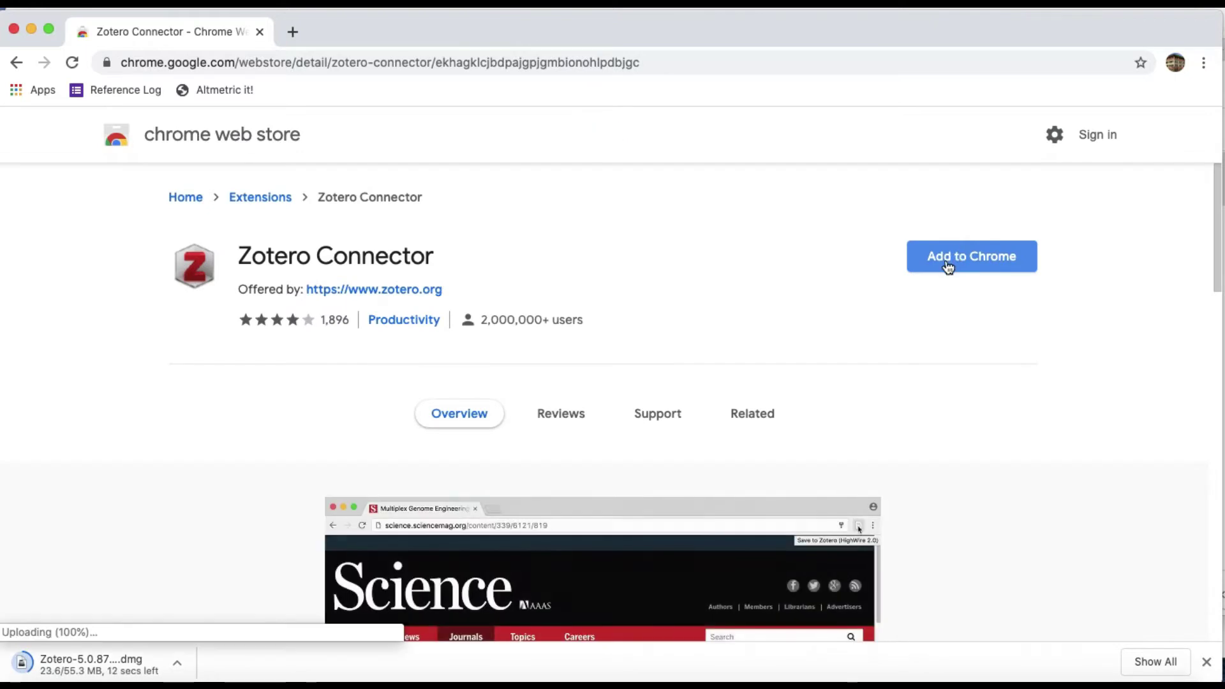
{"action": "left_click", "coordinate": [947, 266]}
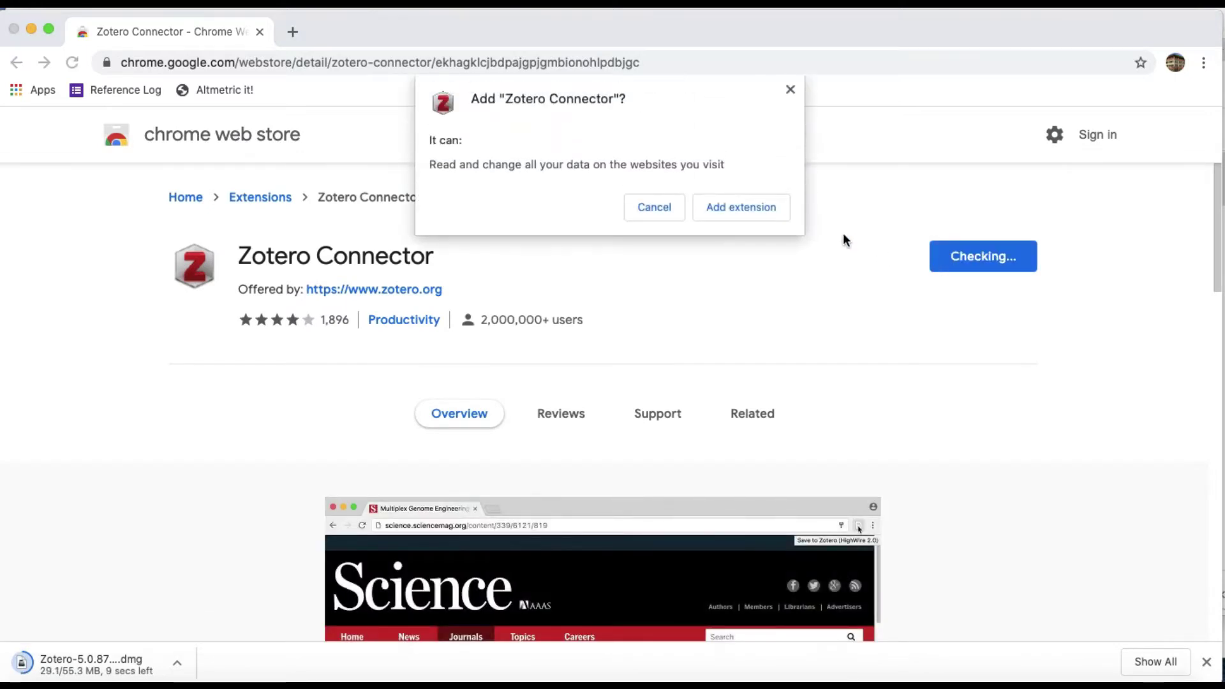
{"action": "left_click", "coordinate": [760, 213]}
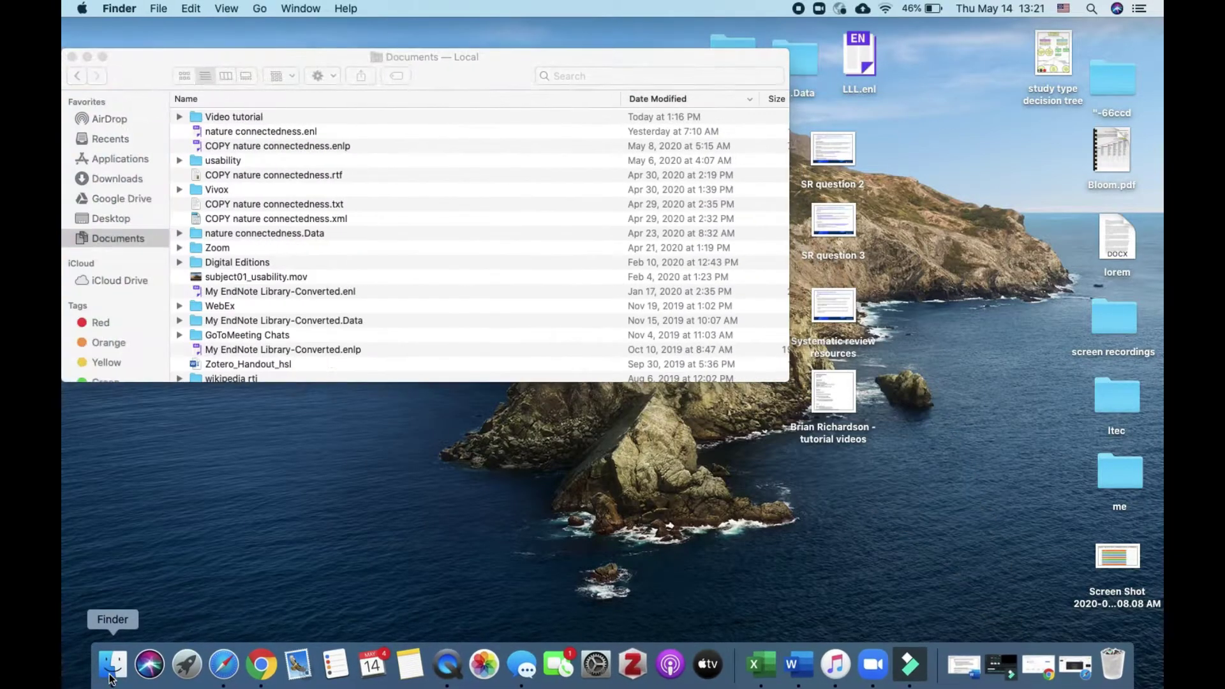
Step: Start the Zotero app from Finder's Applications folder
{"action": "left_click", "coordinate": [121, 159]}
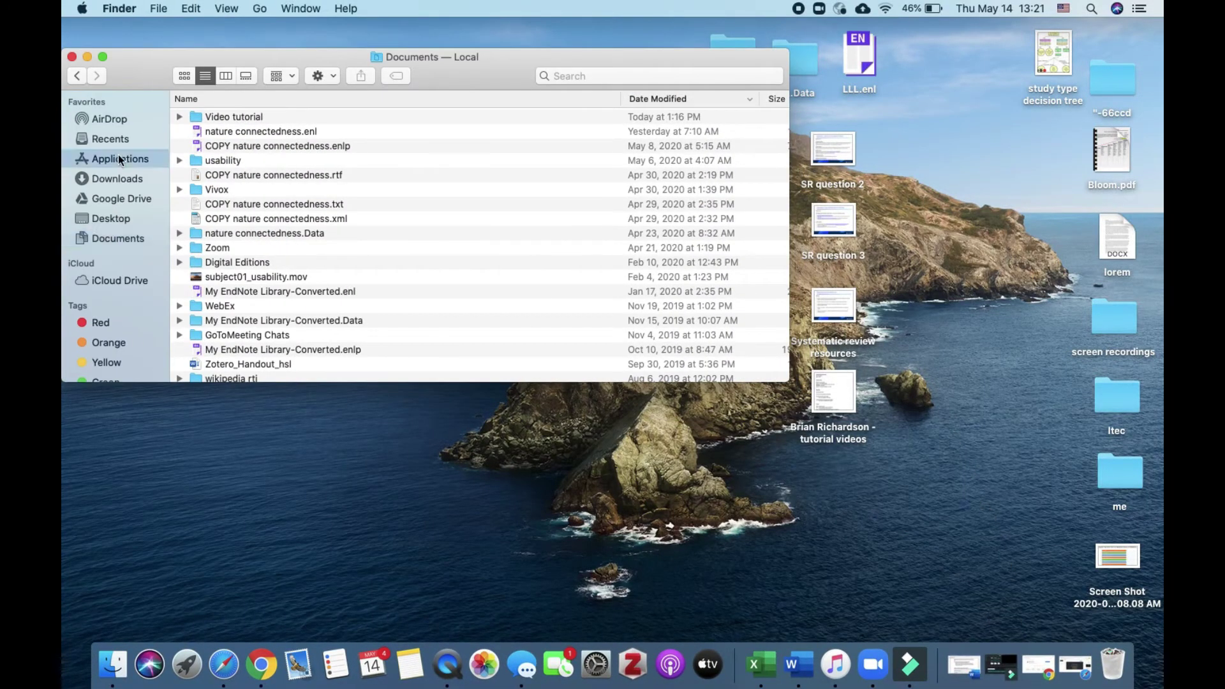
{"action": "scroll", "coordinate": [239, 255], "scroll_direction": "down", "scroll_amount": 10}
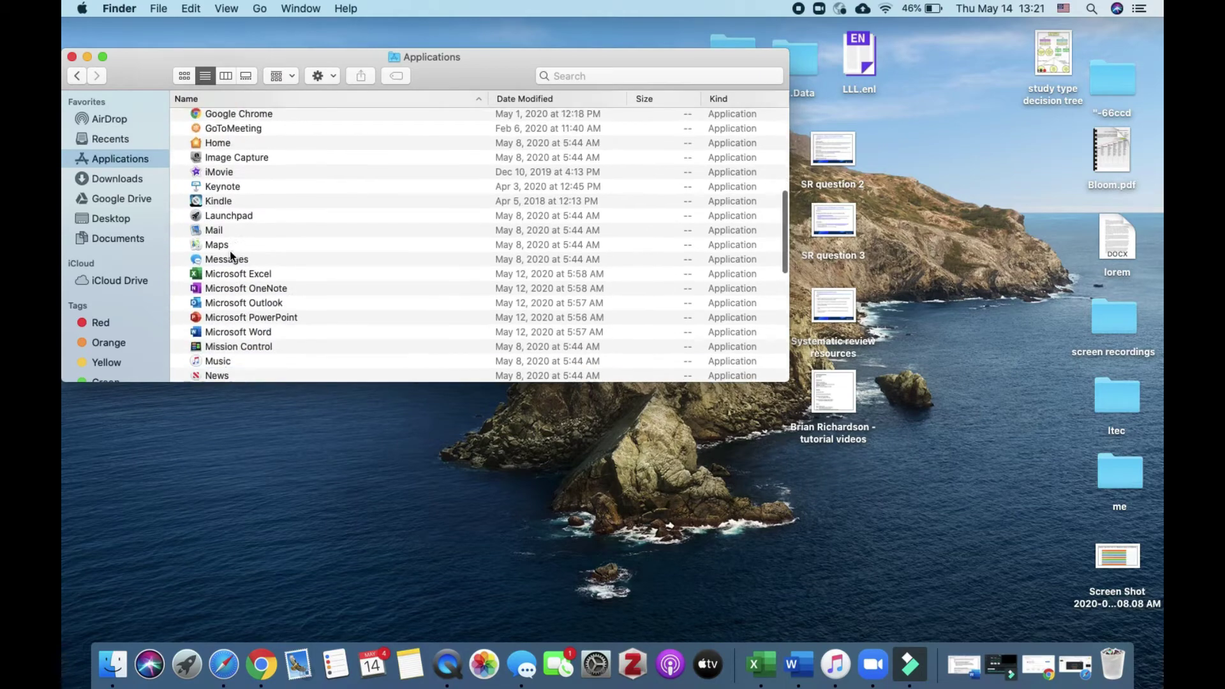
{"action": "scroll", "coordinate": [231, 255], "scroll_direction": "down", "scroll_amount": 10}
{"action": "scroll", "coordinate": [230, 256], "scroll_direction": "down", "scroll_amount": 5}
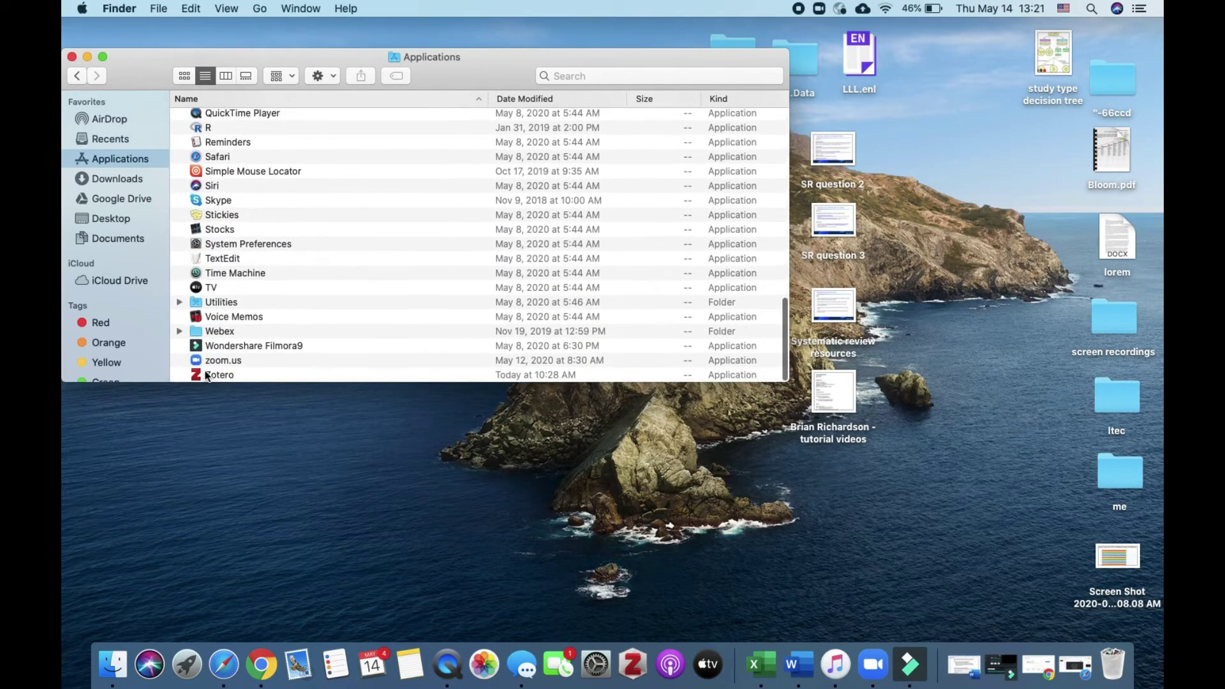
{"action": "left_click", "coordinate": [205, 374]}
{"action": "double_click", "coordinate": [205, 374]}
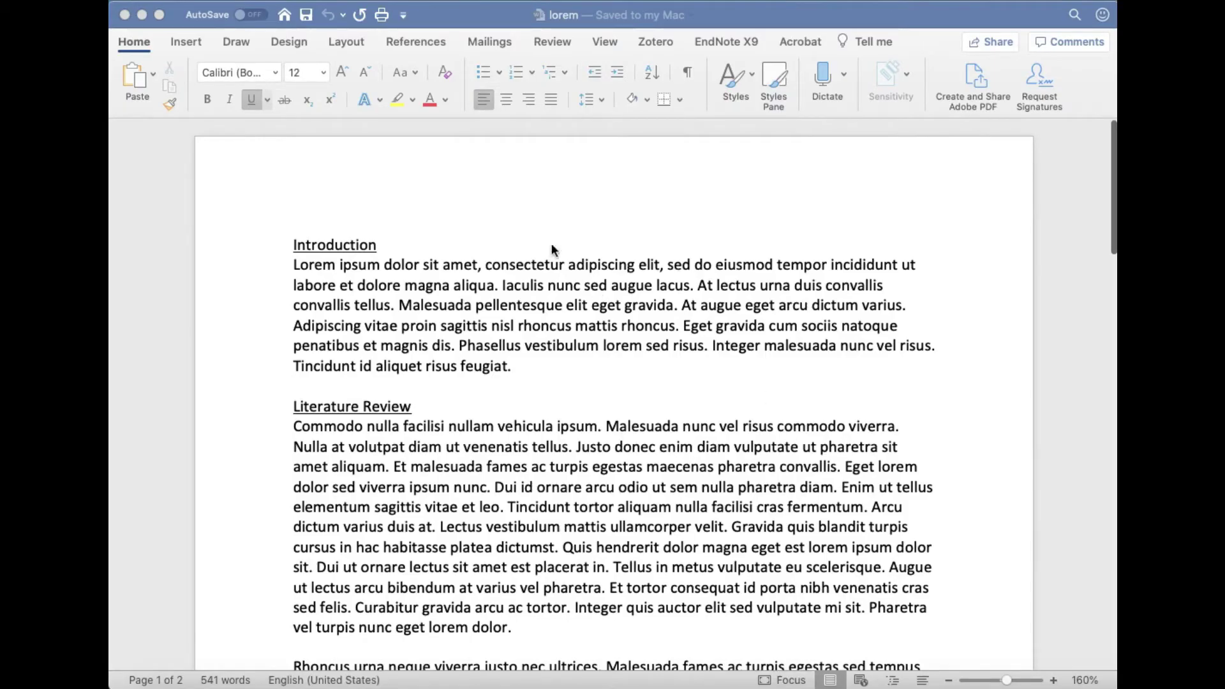
Step: Show Word's Zotero ribbon with Add/Edit Citation and Add/Edit Bibliography
{"action": "left_click", "coordinate": [662, 44]}
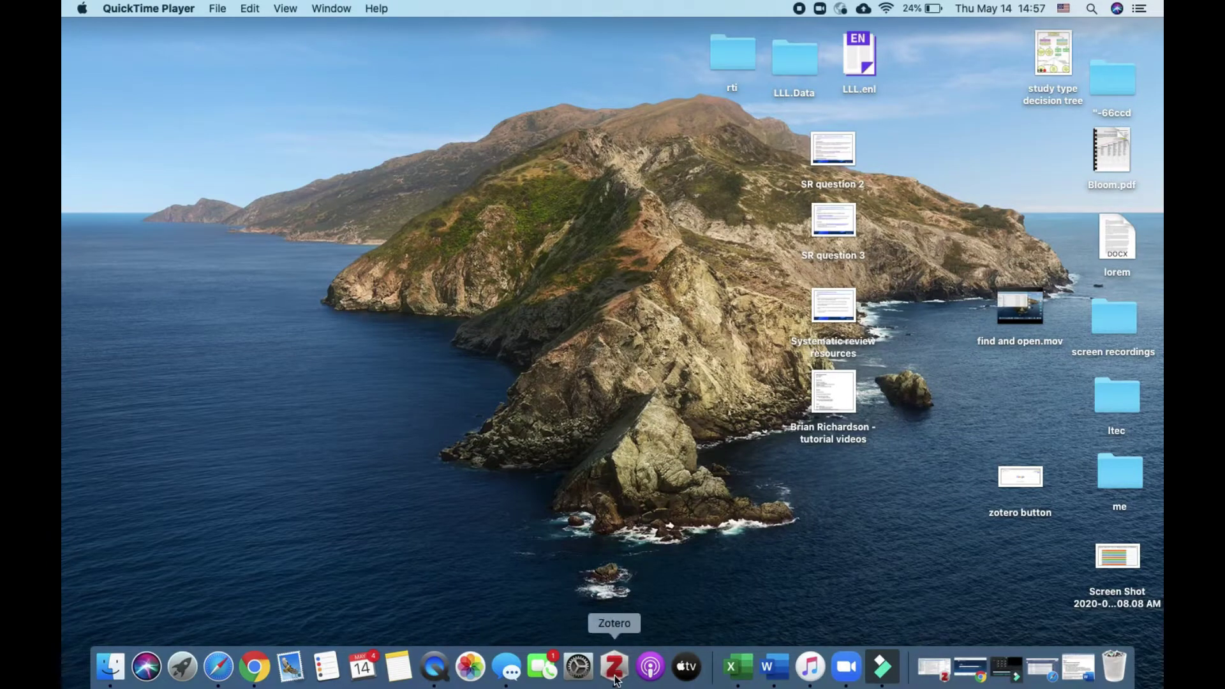
Step: Bring back Zotero and Chrome, then search PubMed for 'covid 19 treatment'
{"action": "left_click", "coordinate": [614, 667]}
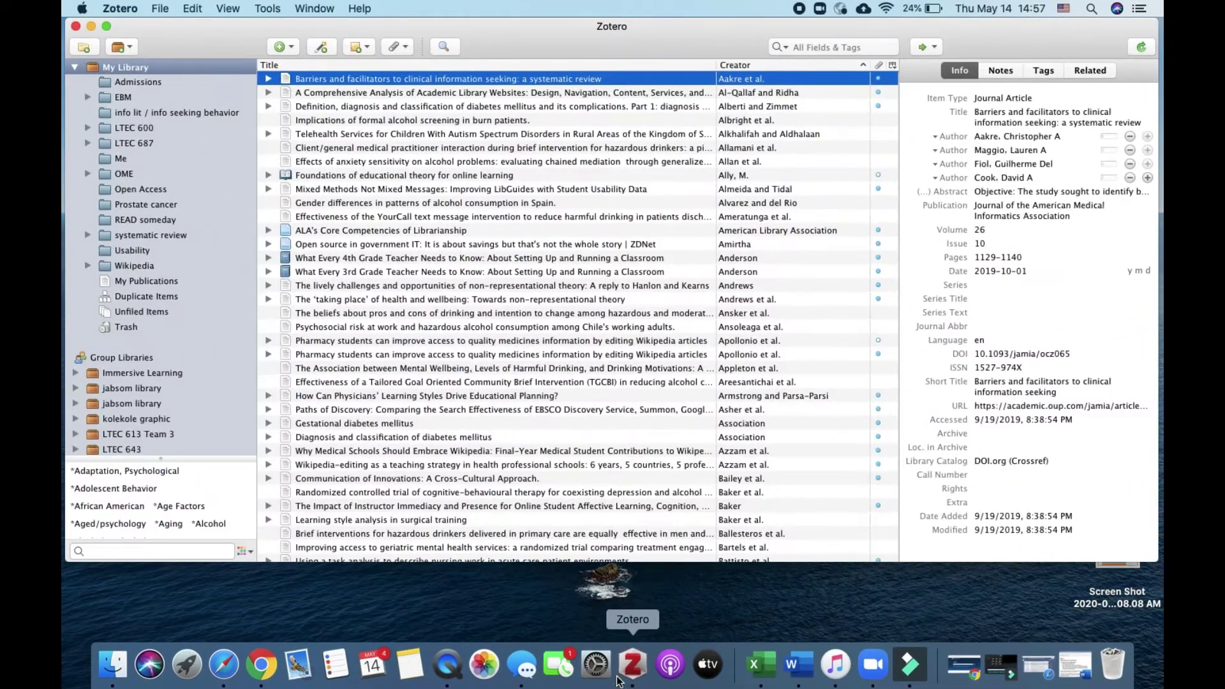
{"action": "left_click", "coordinate": [959, 677]}
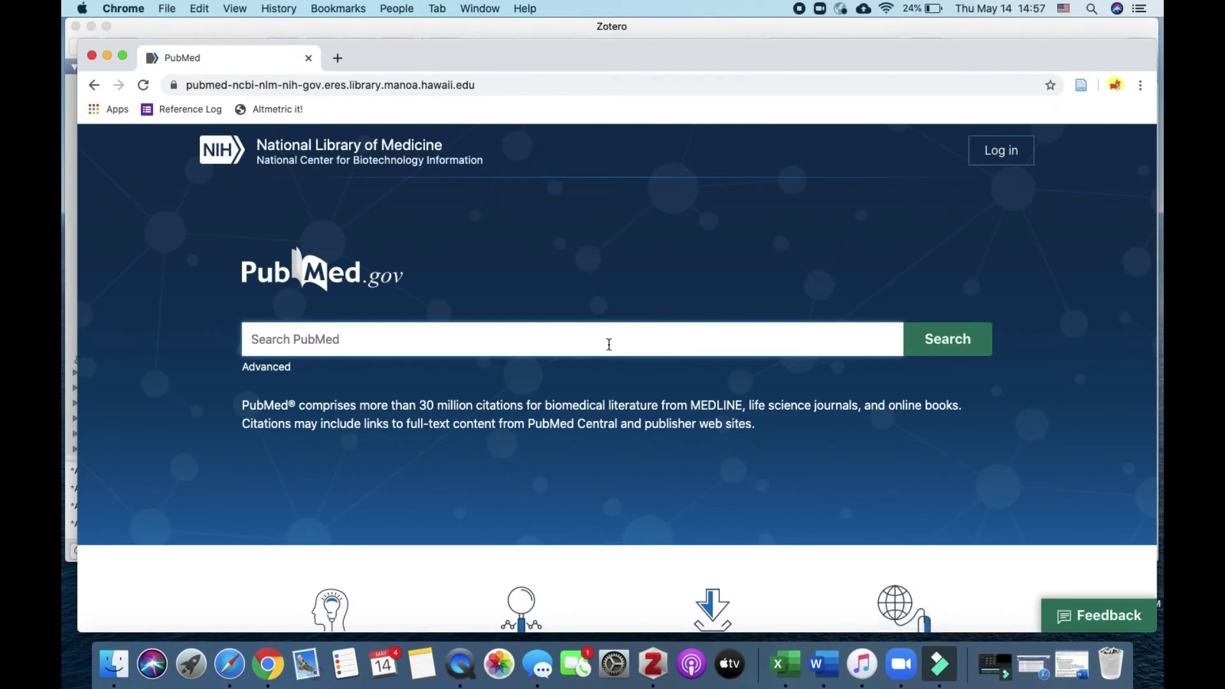
{"action": "type", "text": "cov"}
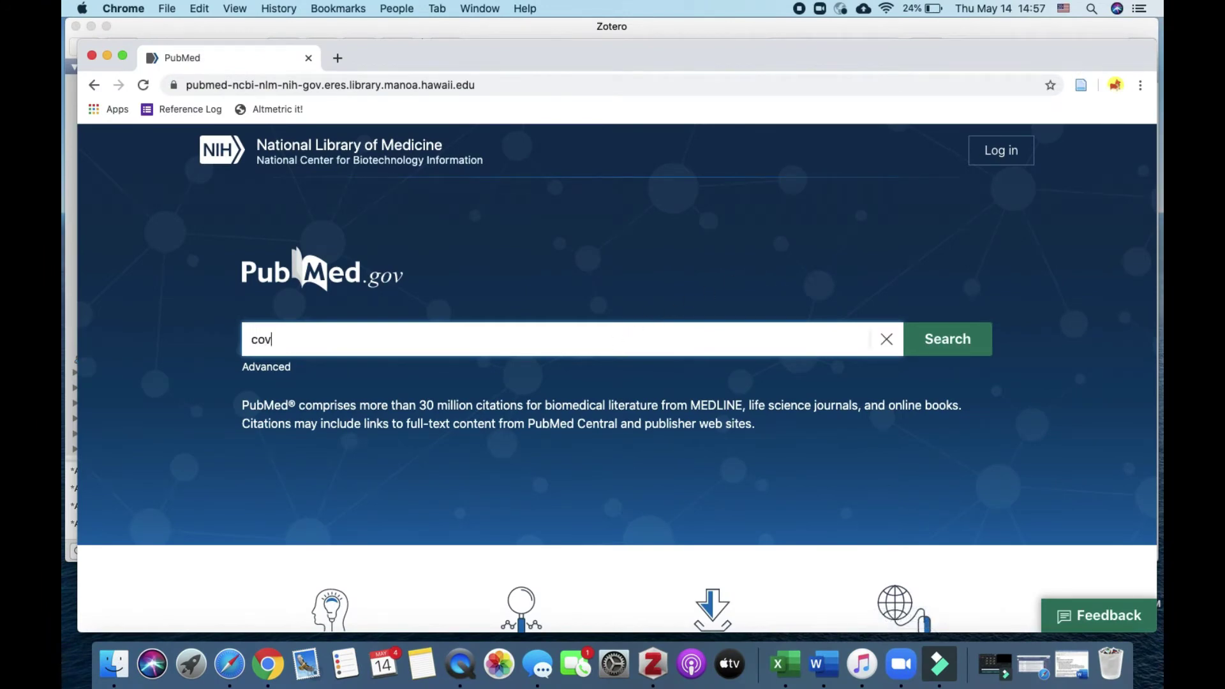
{"action": "type", "text": "id 19"}
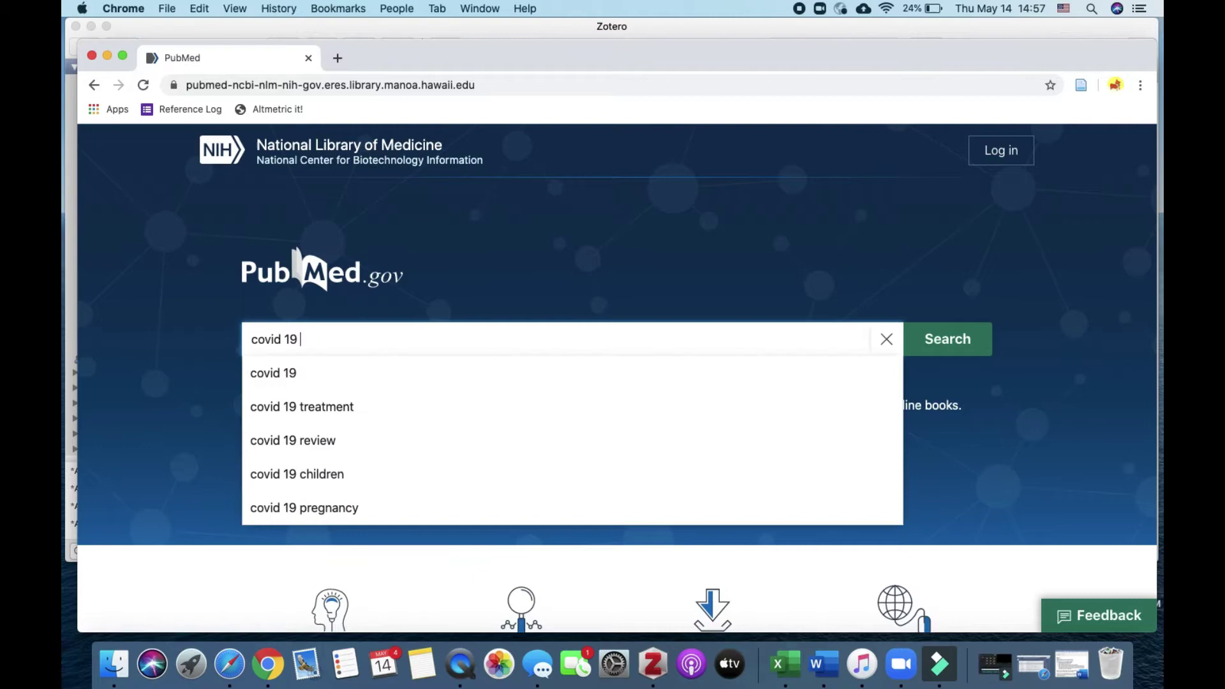
{"action": "key", "text": "Down"}
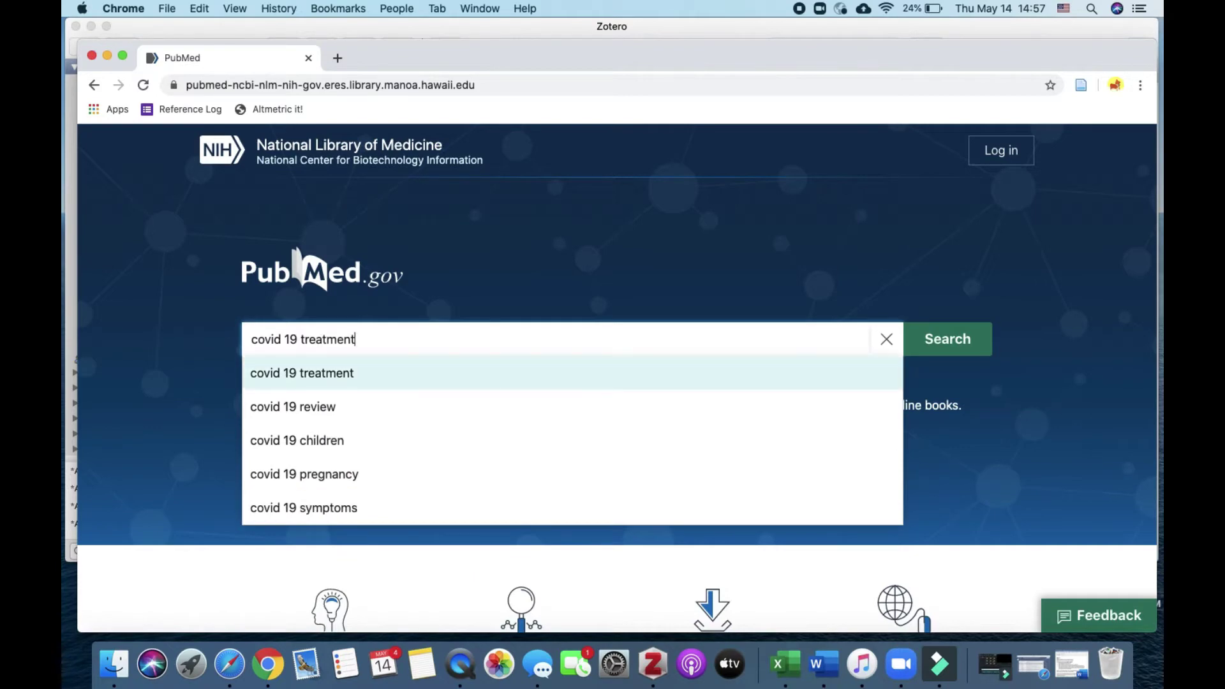
{"action": "key", "text": "Return"}
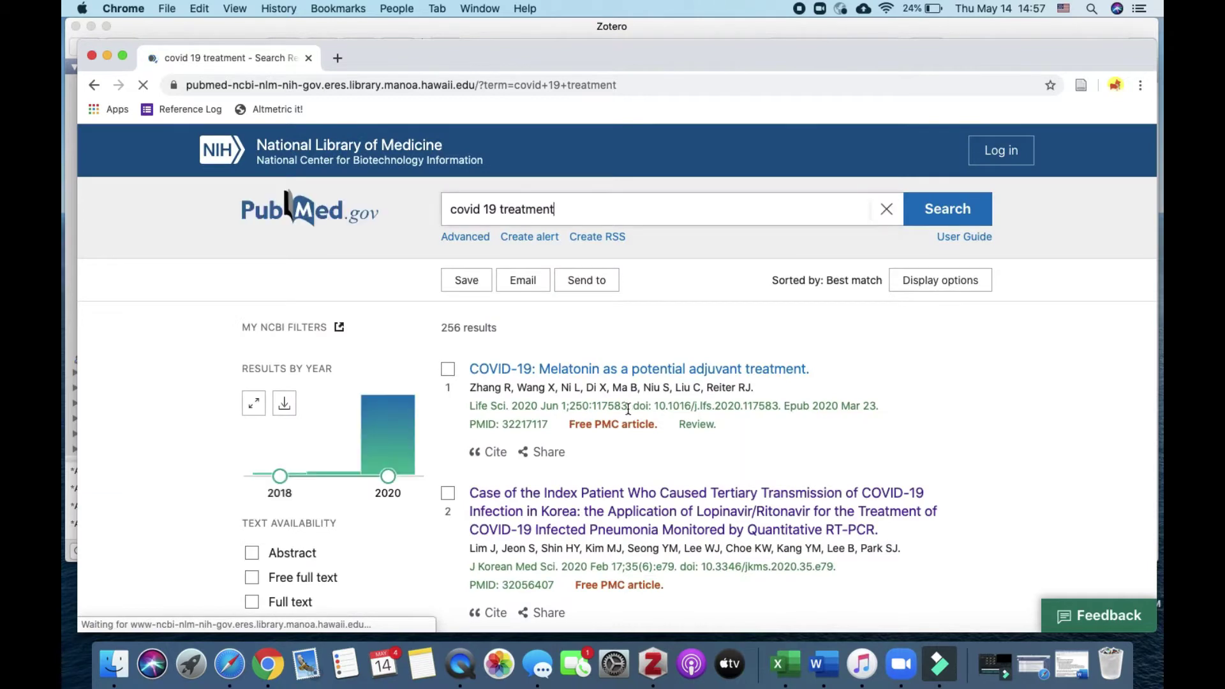
Step: Save the melatonin adjuvant treatment article to My Library with Zotero Connector
{"action": "left_click", "coordinate": [603, 370]}
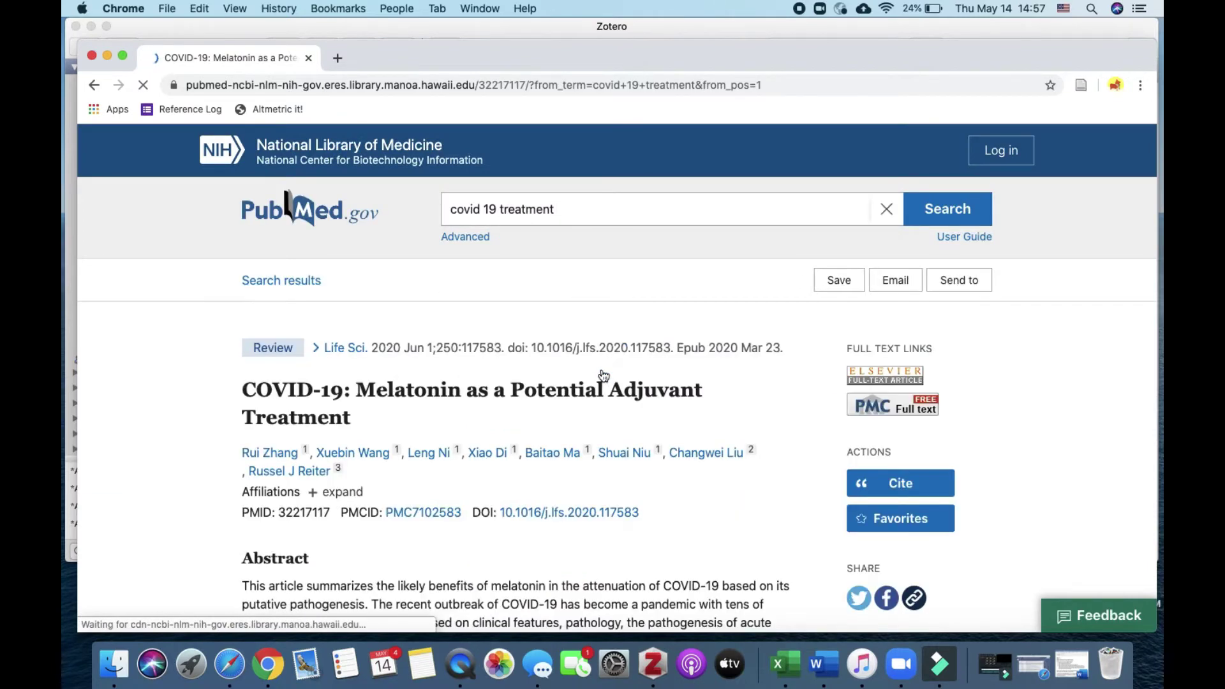
{"action": "left_click", "coordinate": [1084, 90]}
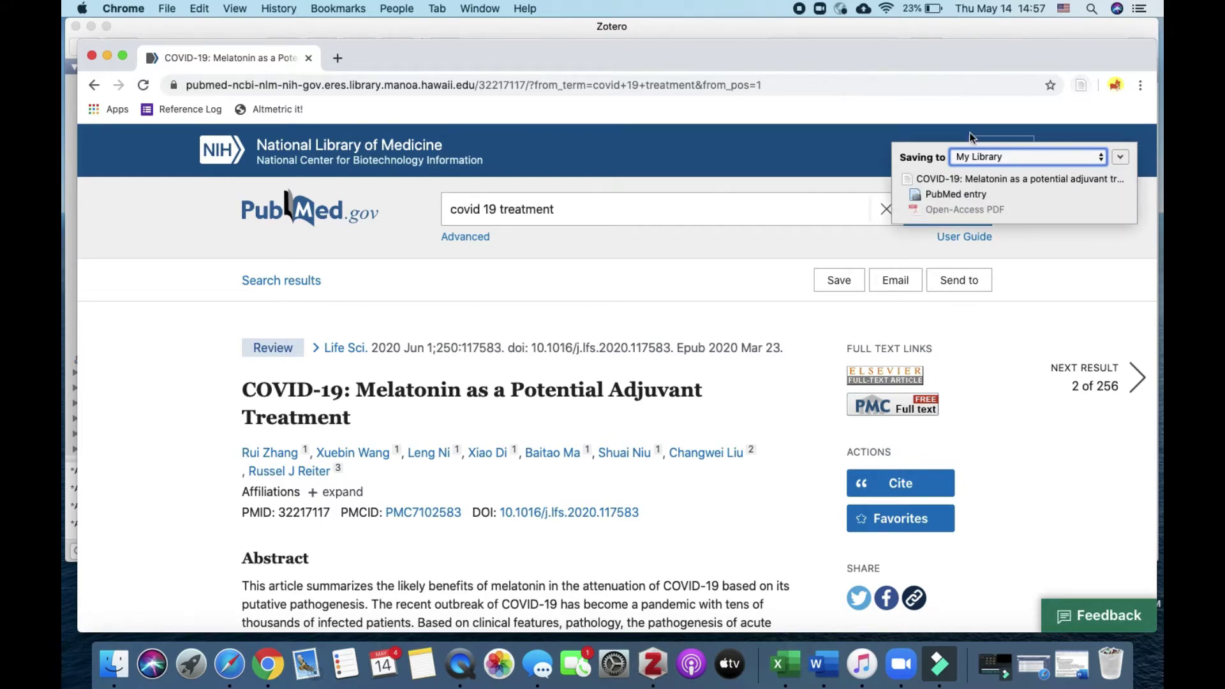
{"action": "key", "text": "ctrl+Up"}
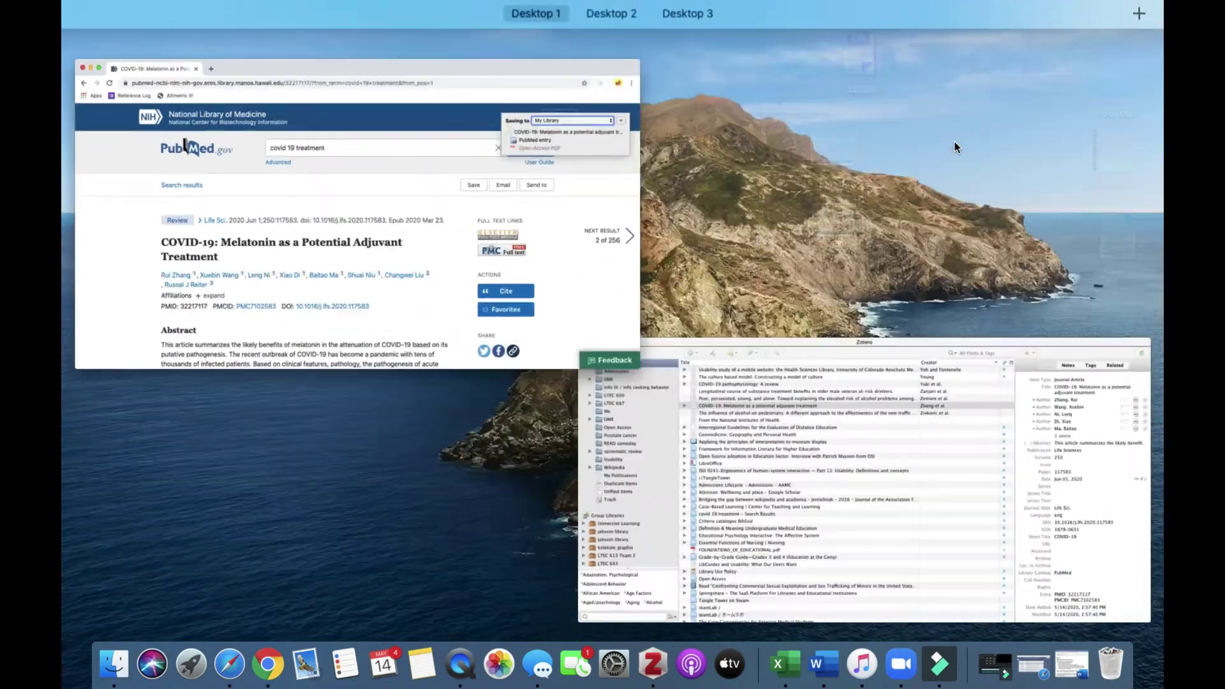
Step: Confirm author Di, Xiao's name, then open the melatonin article's full-text PDF
{"action": "left_click", "coordinate": [743, 439]}
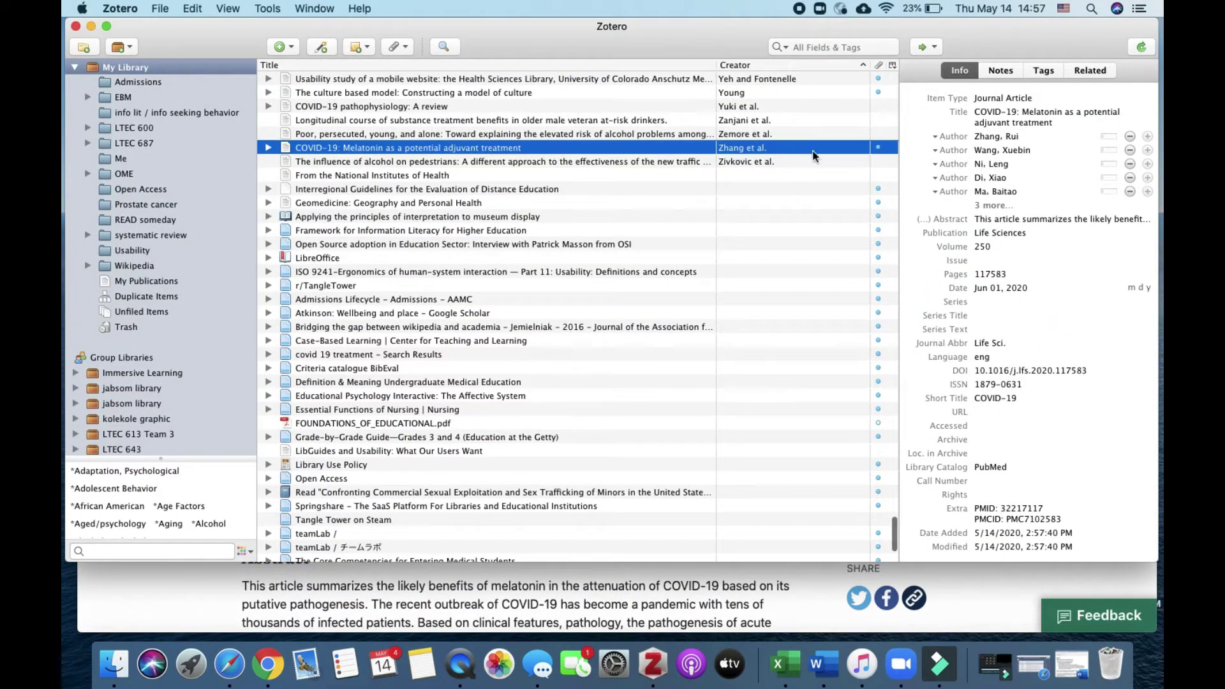
{"action": "left_click", "coordinate": [998, 178]}
{"action": "key", "text": "Return"}
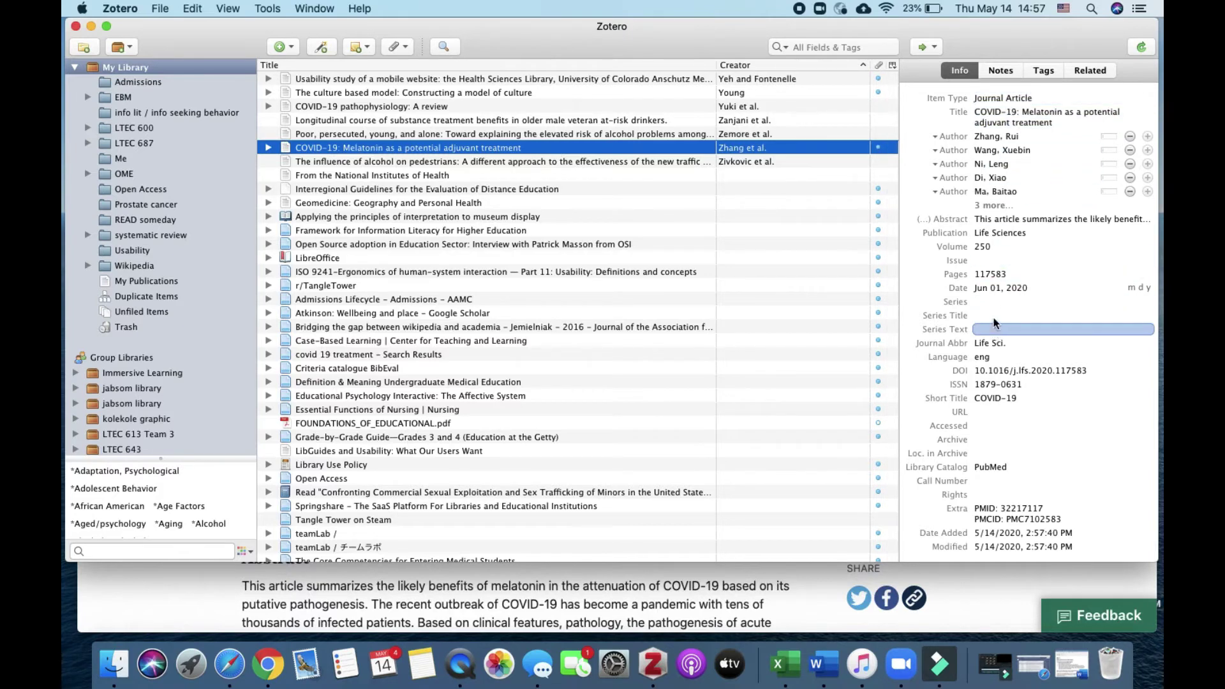
{"action": "left_click", "coordinate": [269, 148]}
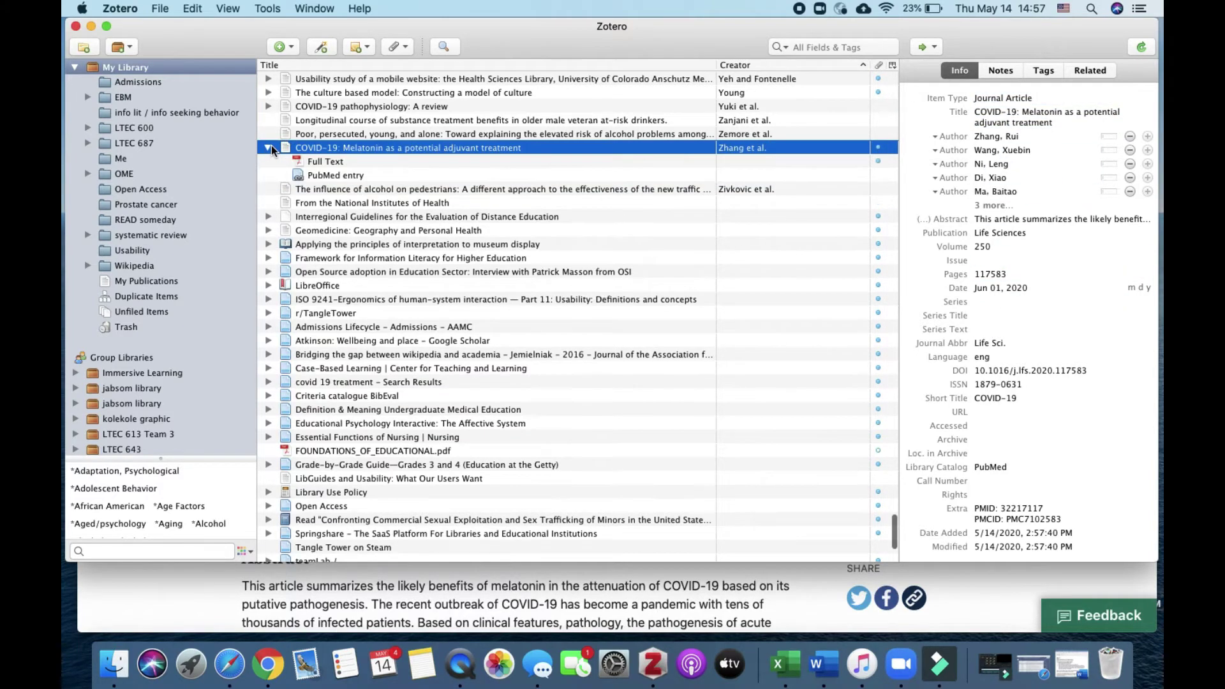
{"action": "double_click", "coordinate": [324, 164]}
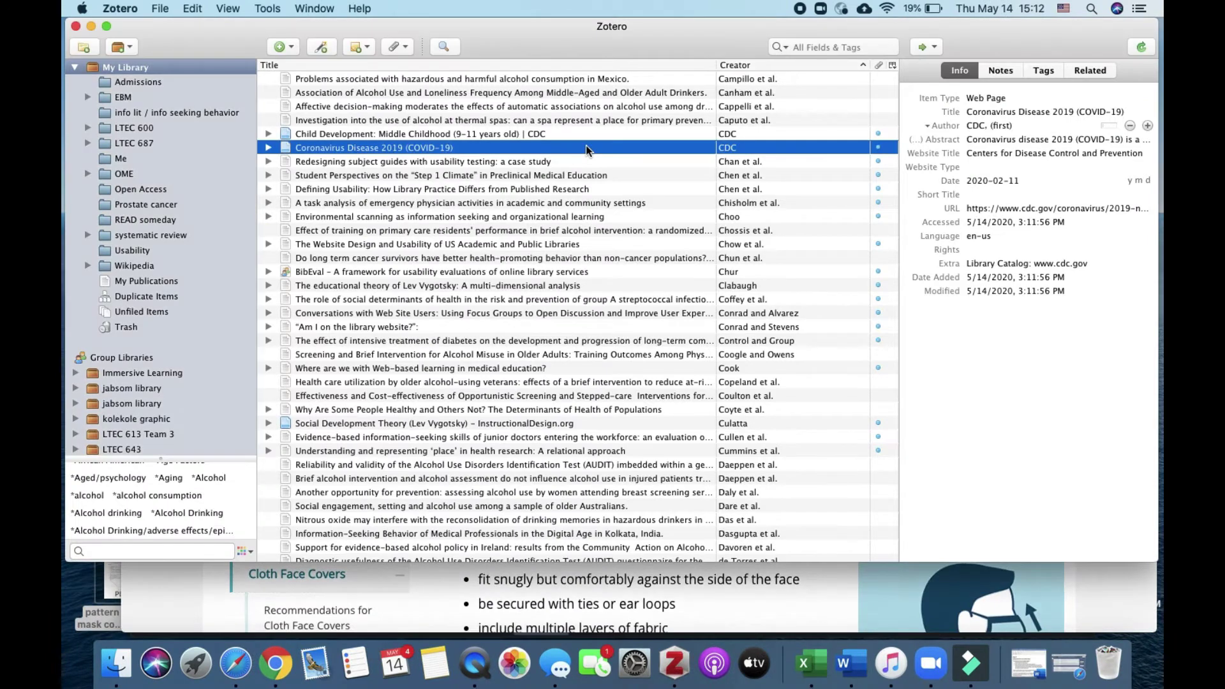
Step: Attach a stored copy of Desktop's 'pattern for face mask covers (1).pdf' to the COVID-19 item
{"action": "left_click", "coordinate": [269, 148]}
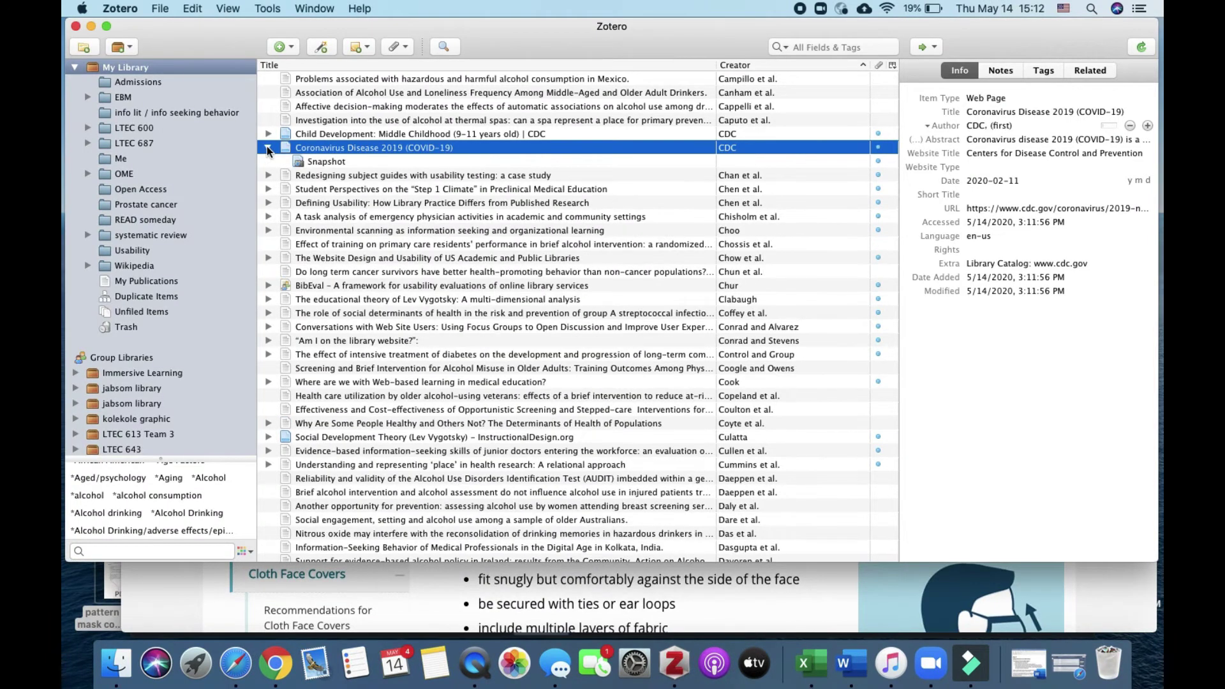
{"action": "left_click", "coordinate": [267, 147]}
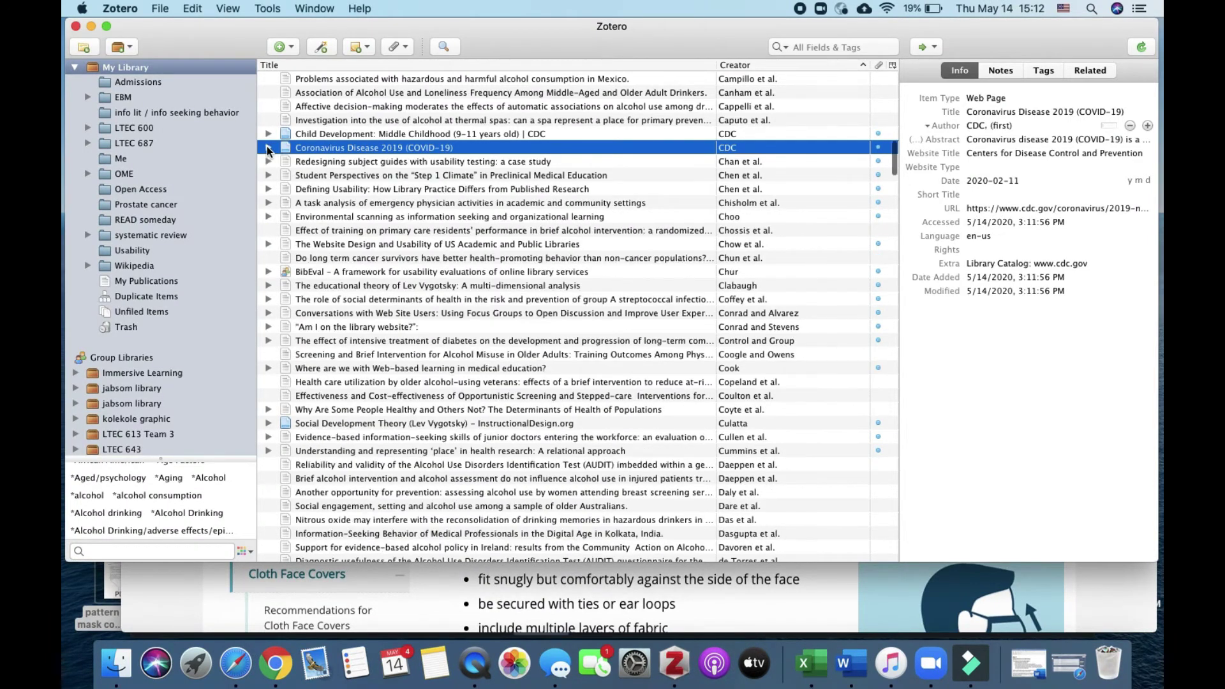
{"action": "left_click", "coordinate": [390, 46]}
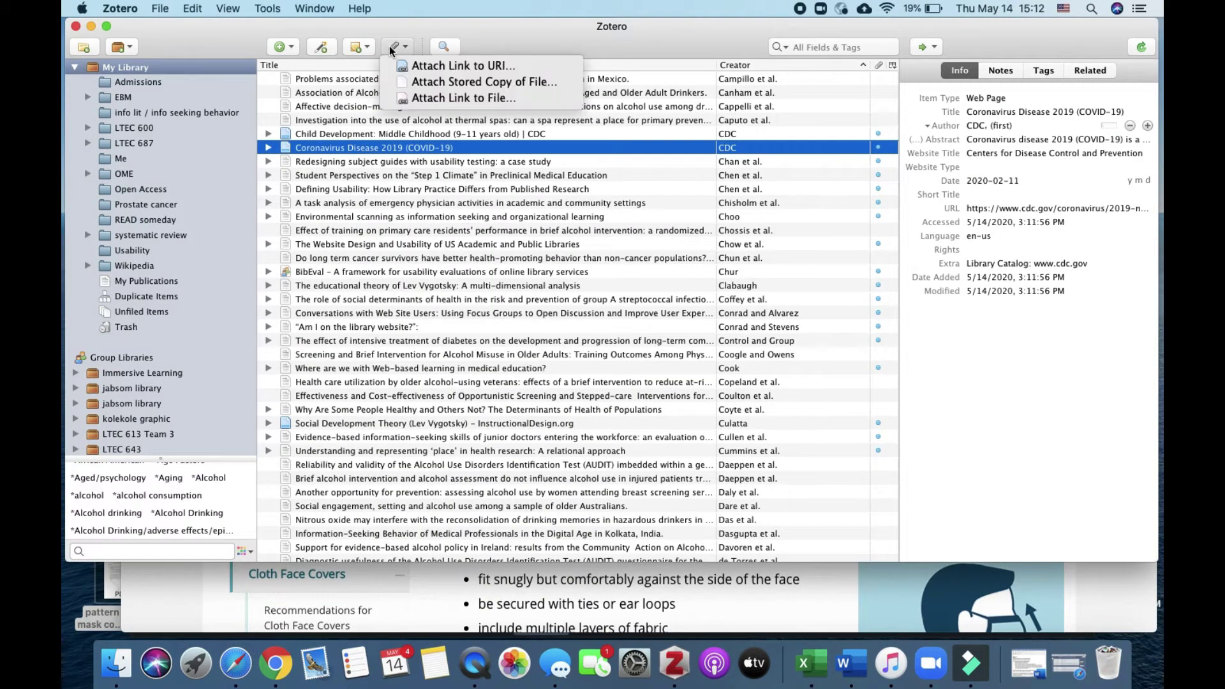
{"action": "left_click", "coordinate": [423, 83]}
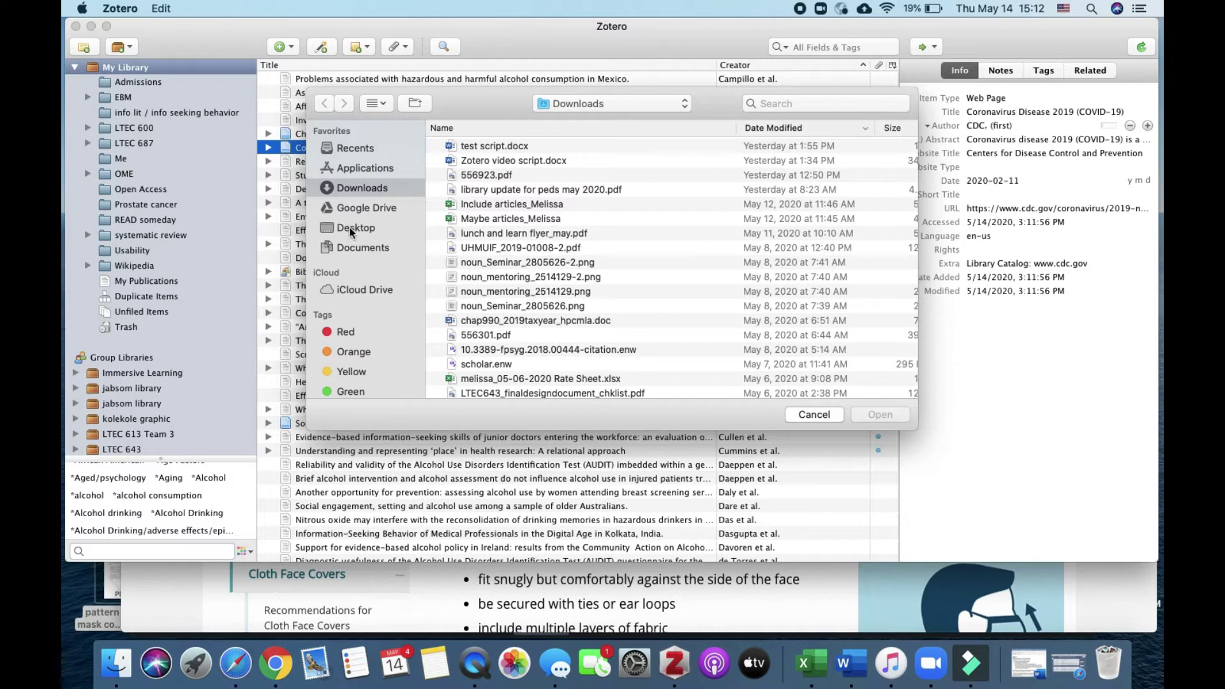
{"action": "left_click", "coordinate": [351, 232]}
{"action": "scroll", "coordinate": [492, 257], "scroll_direction": "down", "scroll_amount": 1}
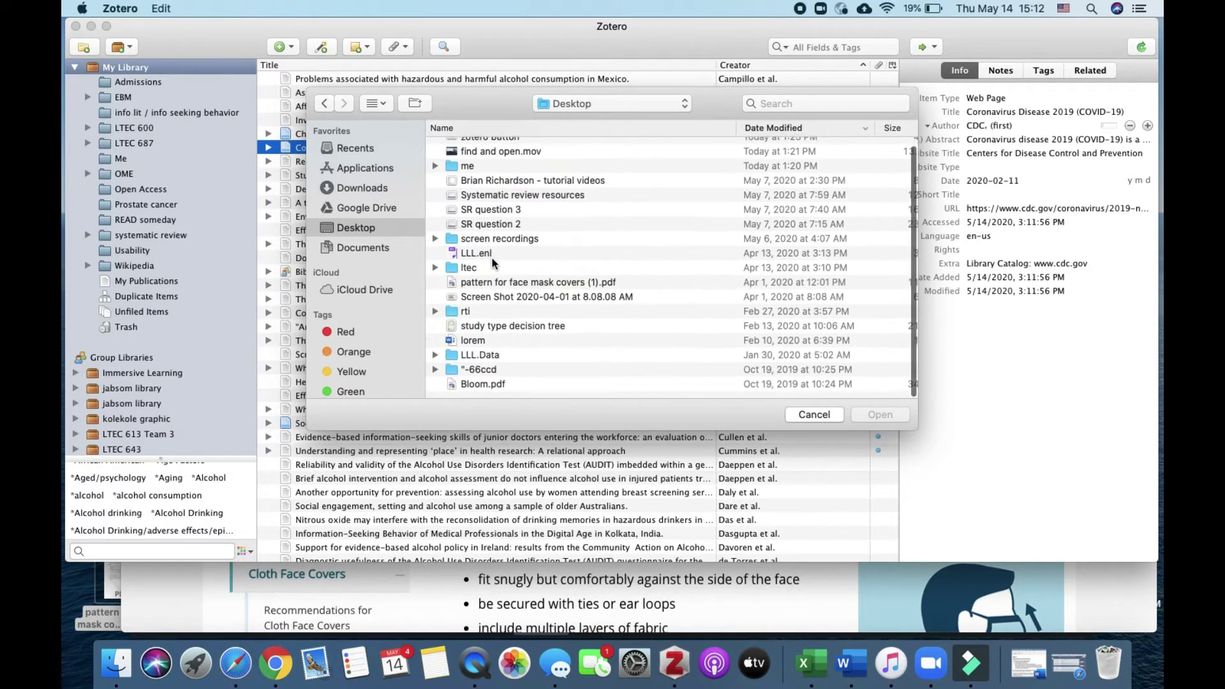
{"action": "left_click", "coordinate": [489, 289]}
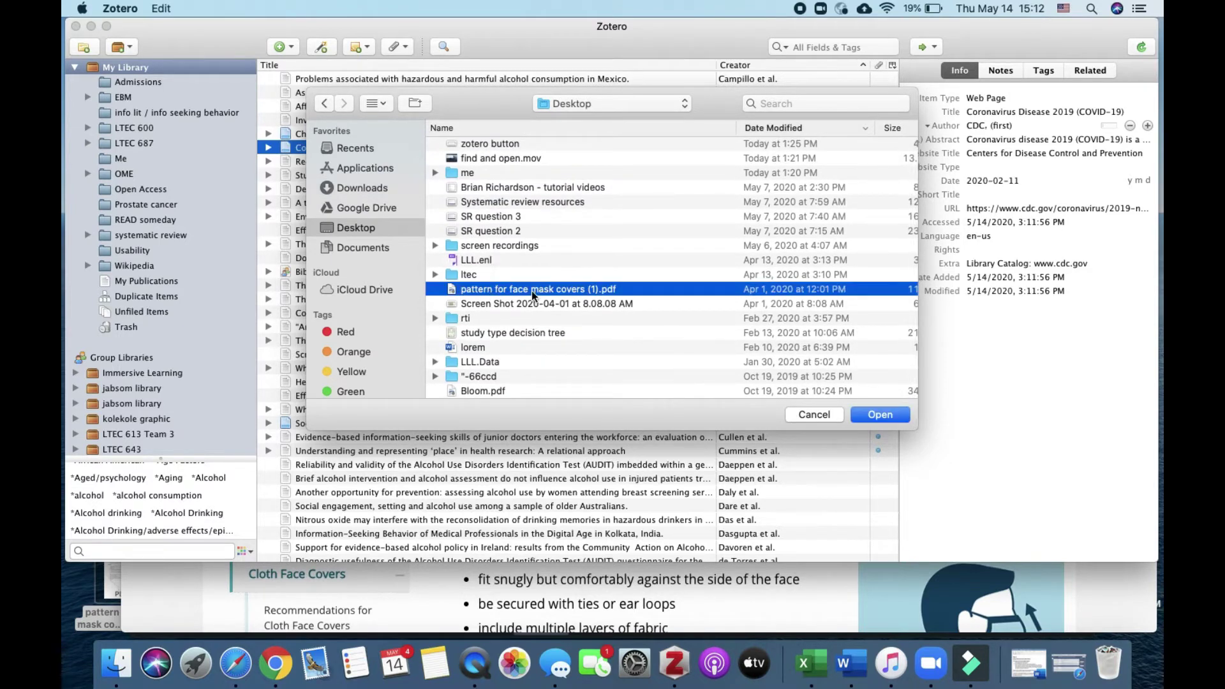
{"action": "left_click", "coordinate": [885, 418]}
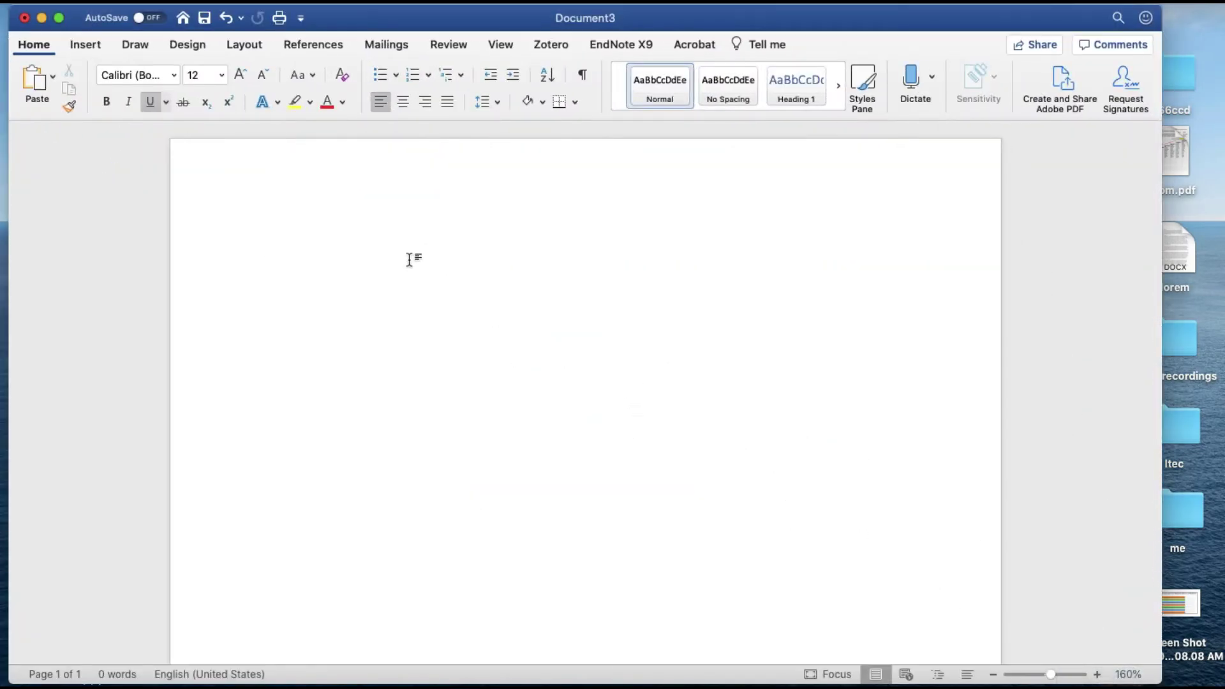
Step: Paste the Introduction and Lorem ipsum text, then place the cursor after 'lacus'
{"action": "type", "text": "Introduction Lorem ipsum dolor sit amet, consectetur adipiscing elit, sed do eiusmod tempor incididunt ut labore et dolore magna aliqua. Iaculis nunc sed augue lacus. At lectus urna duis convallis convallis tellus. Malesuada pellentesque elit eget gravida. At augue eget arcu dictum varius. Adipiscing vitae proin sagittis nisl rhoncus mattis rhoncus. Eget gravida cum sociis natoque penatibus et magnis dis. Phasellus vestibulum lorem sed risus. Integer malesuada nunc vel risus. Tincidunt id aliquet risus feugiat."}
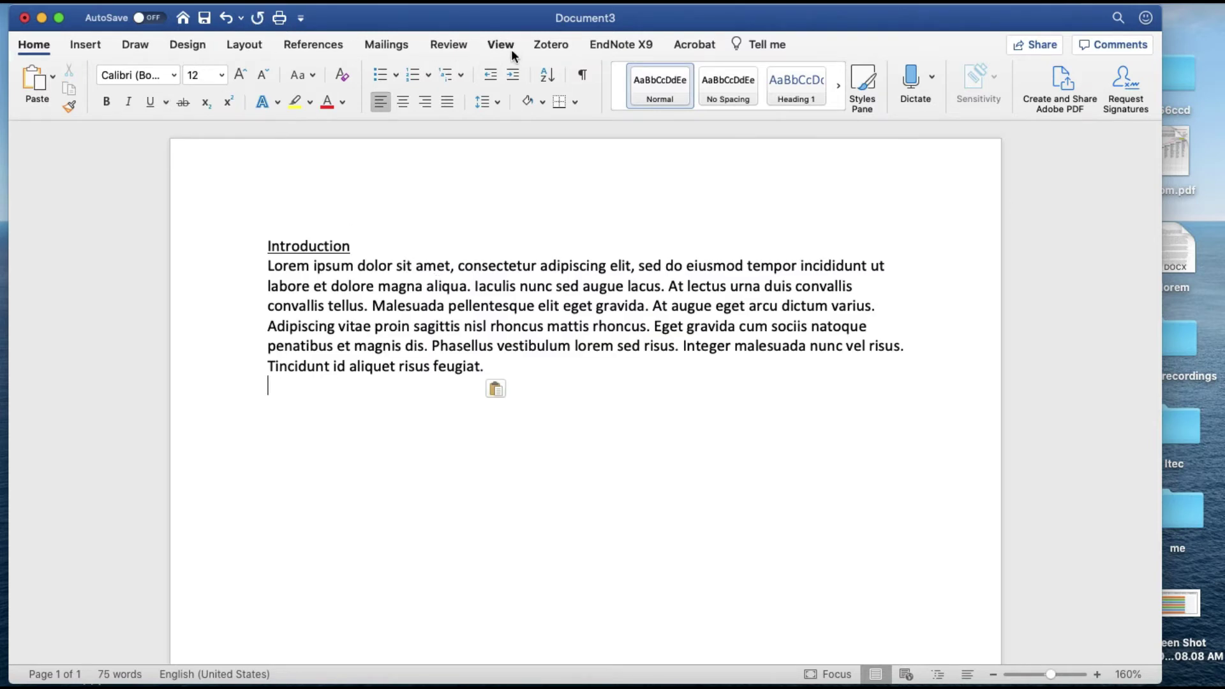
{"action": "left_click", "coordinate": [556, 46]}
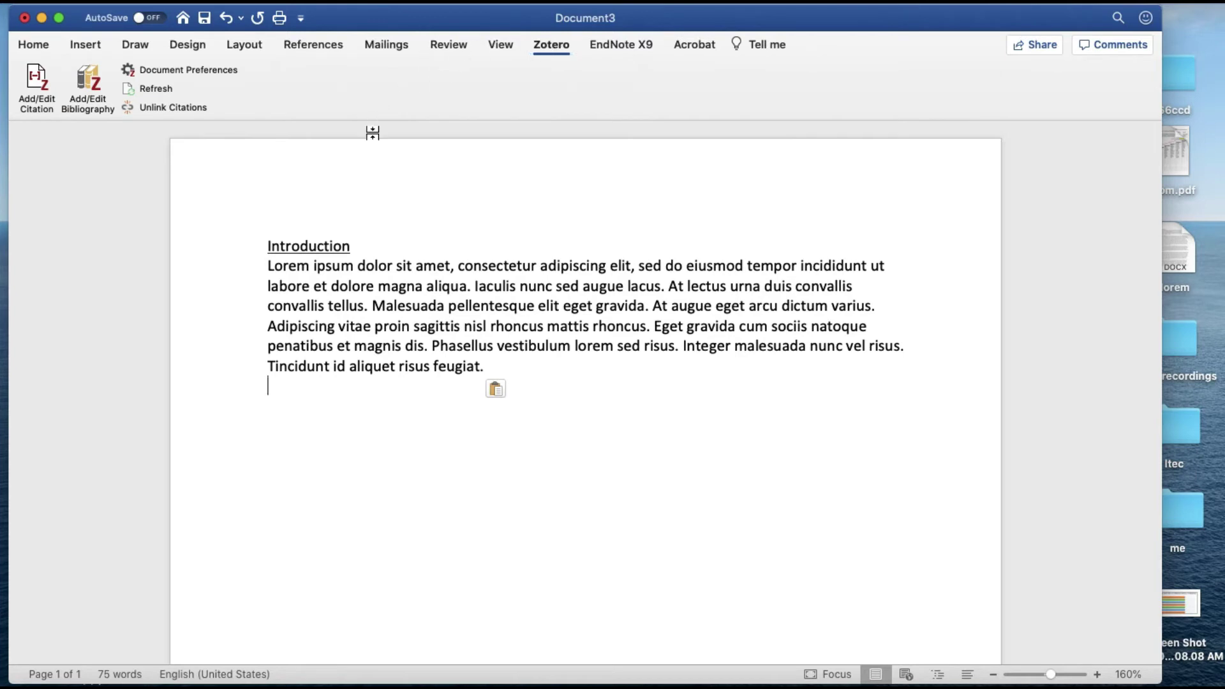
{"action": "left_click", "coordinate": [659, 282]}
Step: Cite Alberti (1998) after 'lacus' in Vancouver style, then add a new line below the paragraph
{"action": "left_click", "coordinate": [41, 93]}
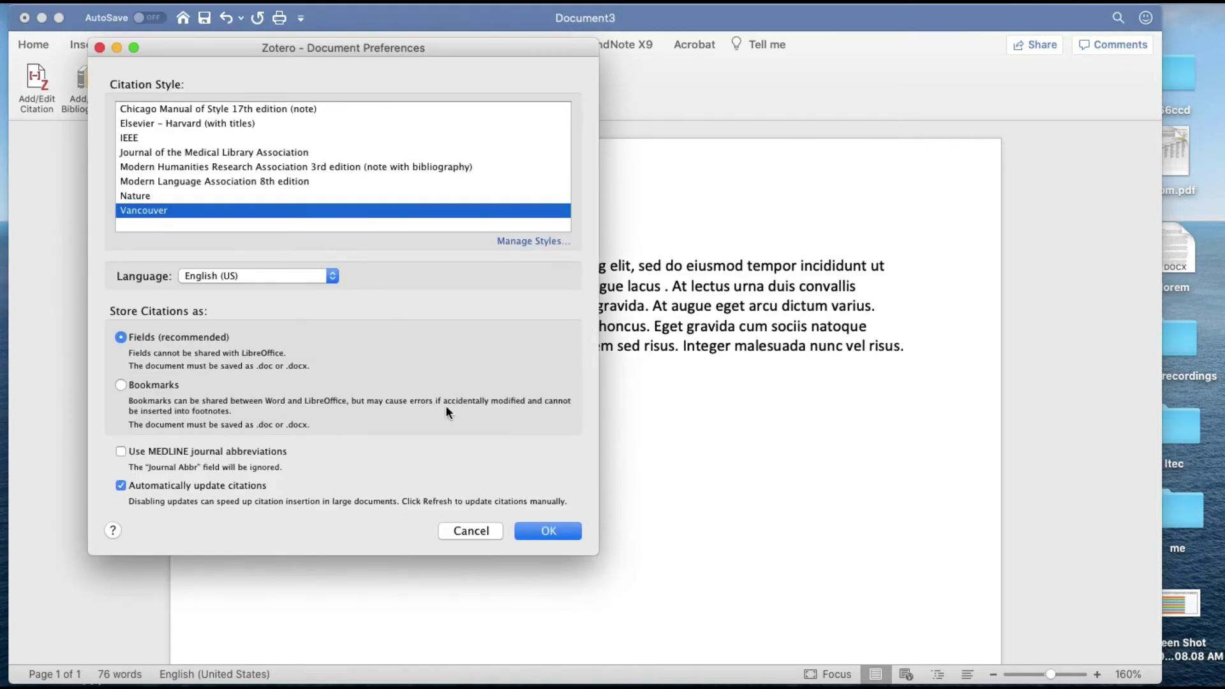
{"action": "left_click", "coordinate": [553, 527]}
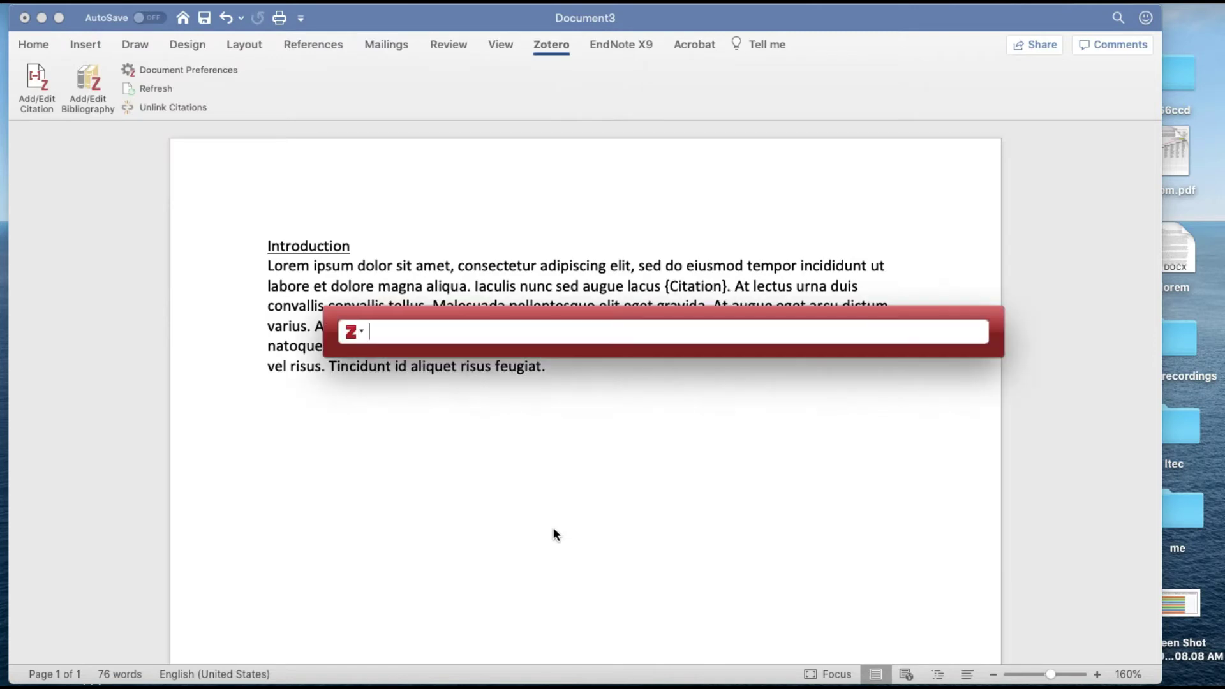
{"action": "type", "text": "al"}
{"action": "type", "text": "berti"}
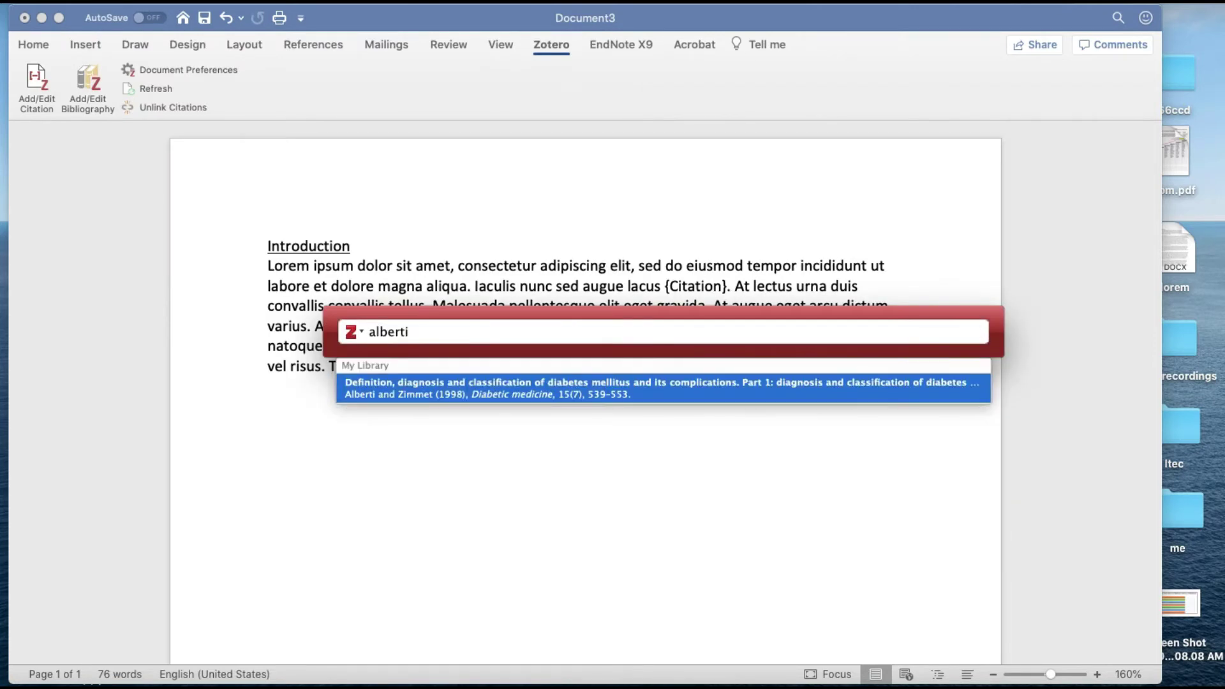
{"action": "key", "text": "Return"}
{"action": "key", "text": "Return"}
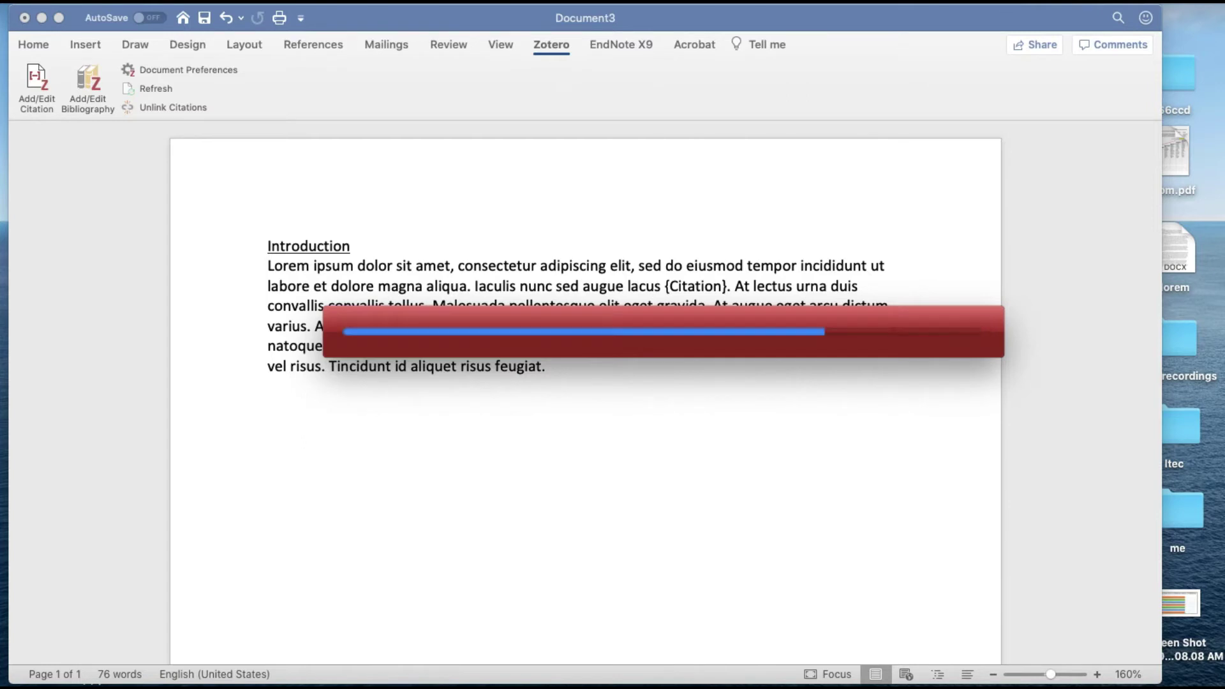
{"action": "left_click", "coordinate": [509, 374]}
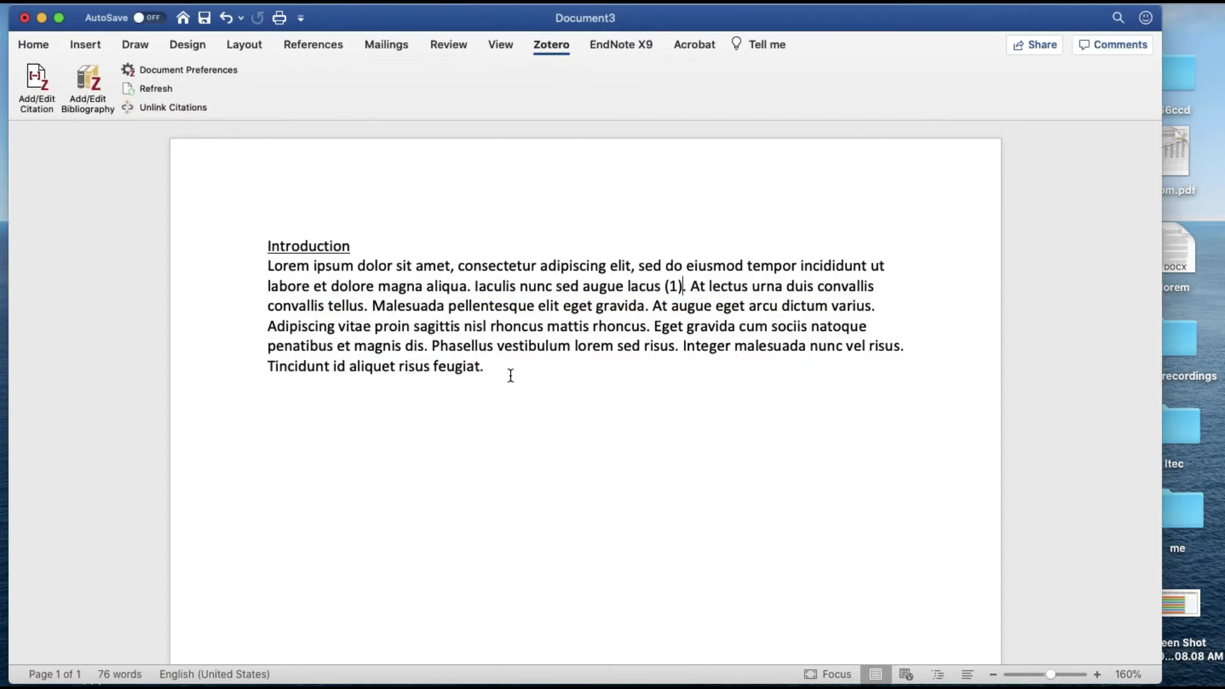
{"action": "key", "text": "Return"}
{"action": "type", "text": "References"}
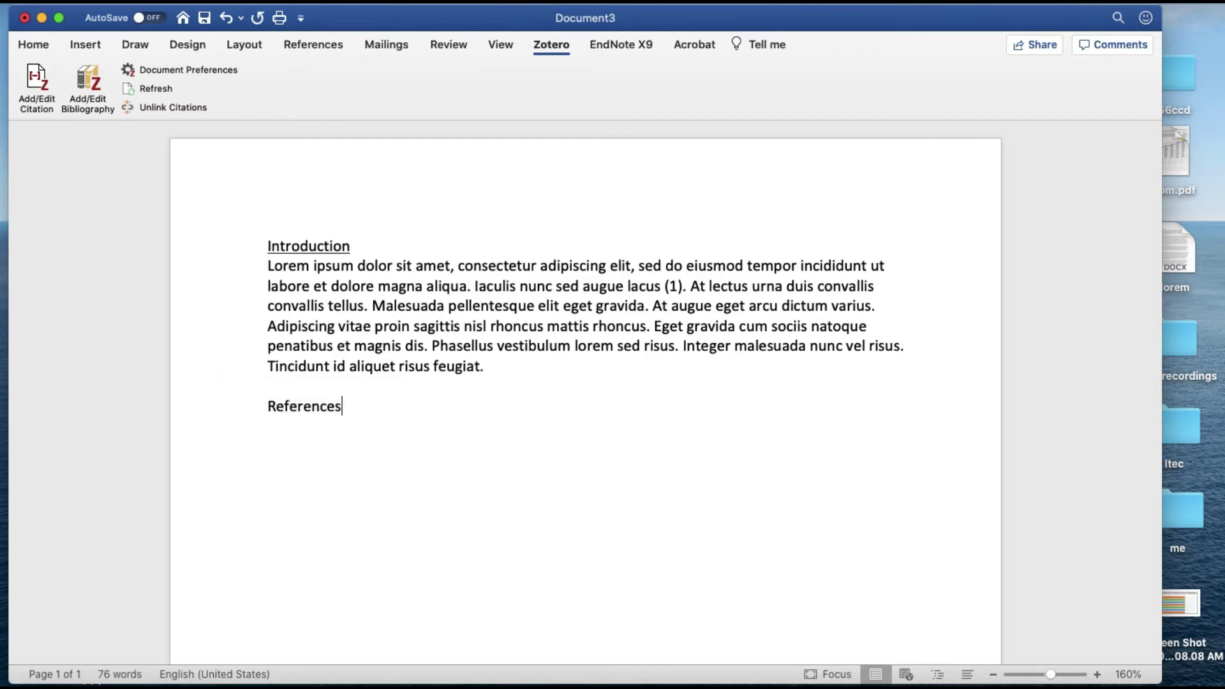
Step: Insert the Vancouver-style Alberti and Zimmet 1998 bibliography entry beneath the Word References heading
{"action": "key", "text": "Return"}
{"action": "left_click", "coordinate": [91, 81]}
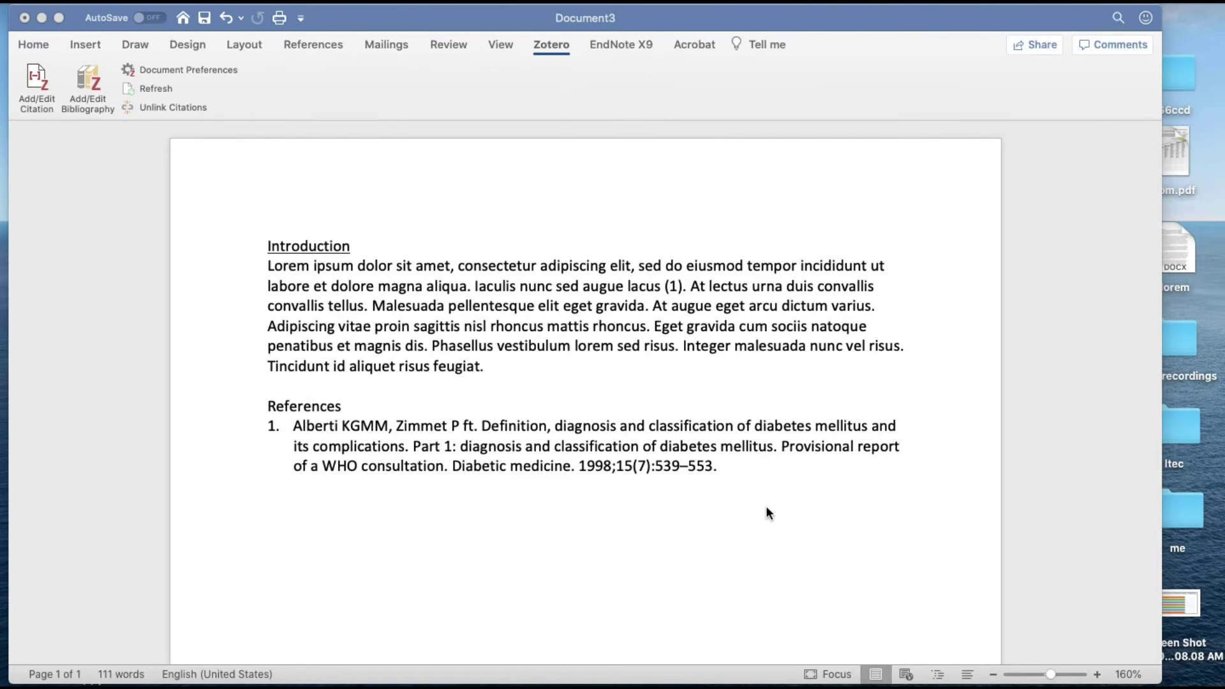
{"action": "left_click", "coordinate": [681, 461]}
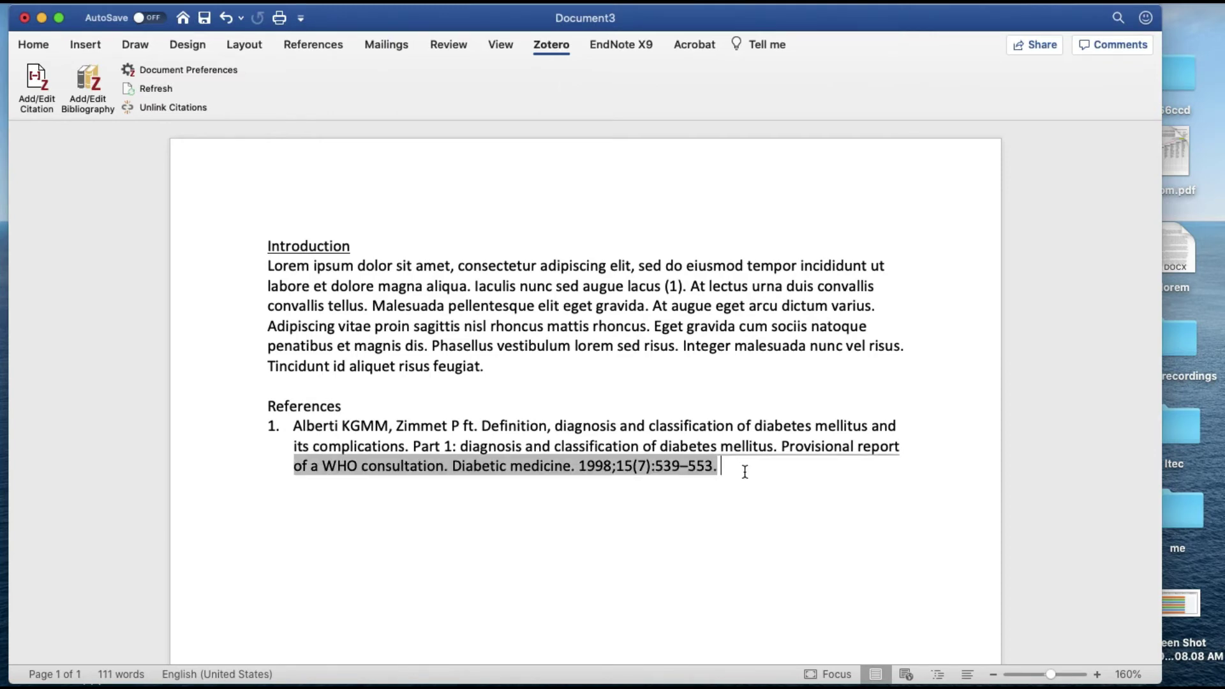
Step: Open Zotero Document Preferences in Word to browse the Citation Style list
{"action": "left_click", "coordinate": [199, 70]}
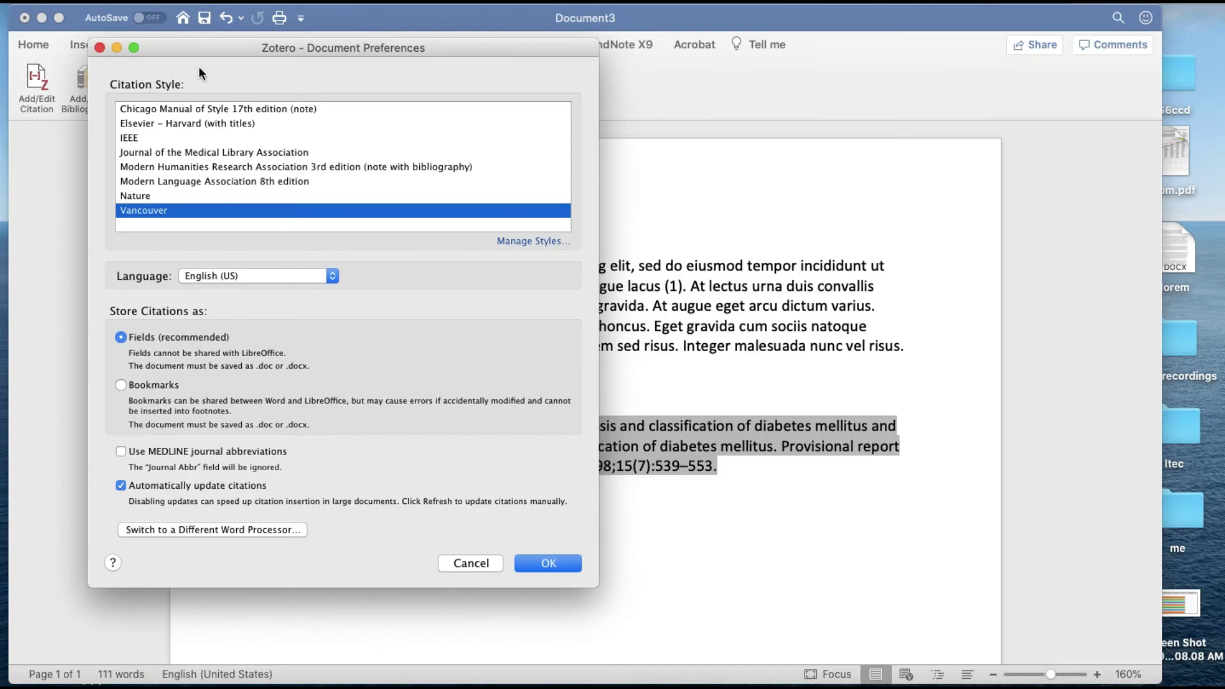
{"action": "scroll", "coordinate": [204, 132], "scroll_direction": "up", "scroll_amount": 2}
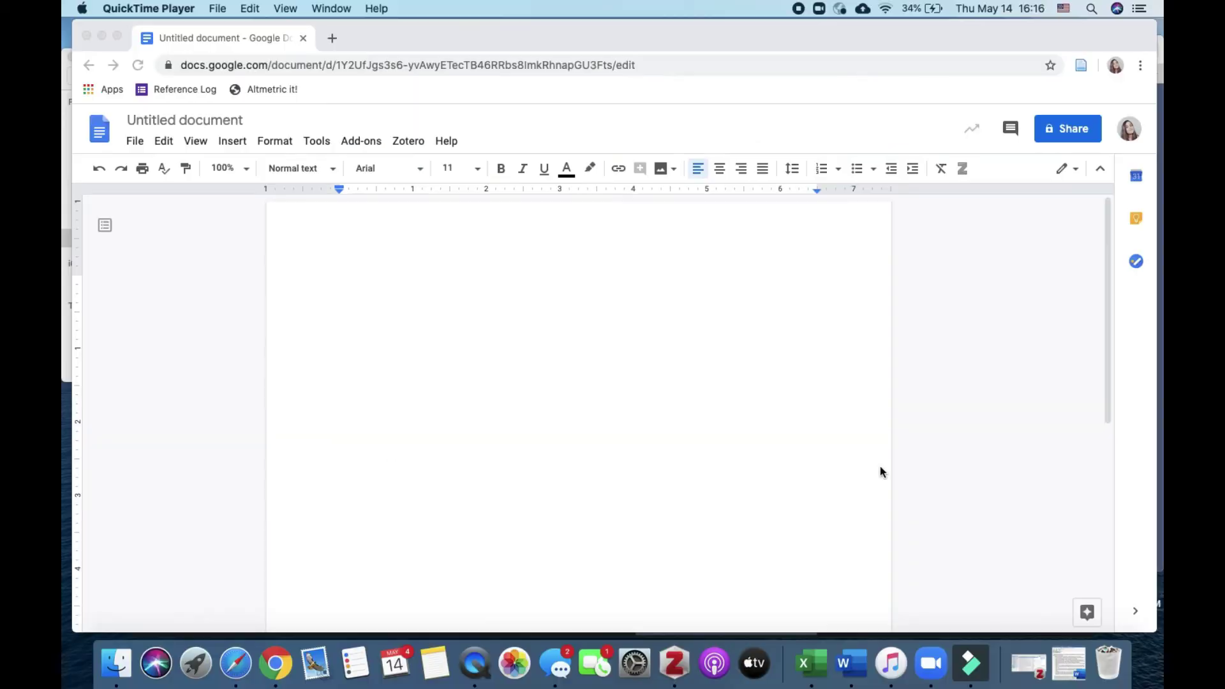
Step: Move the Zotero library window aside and minimize it to reveal the Google Doc
{"action": "left_click", "coordinate": [1030, 663]}
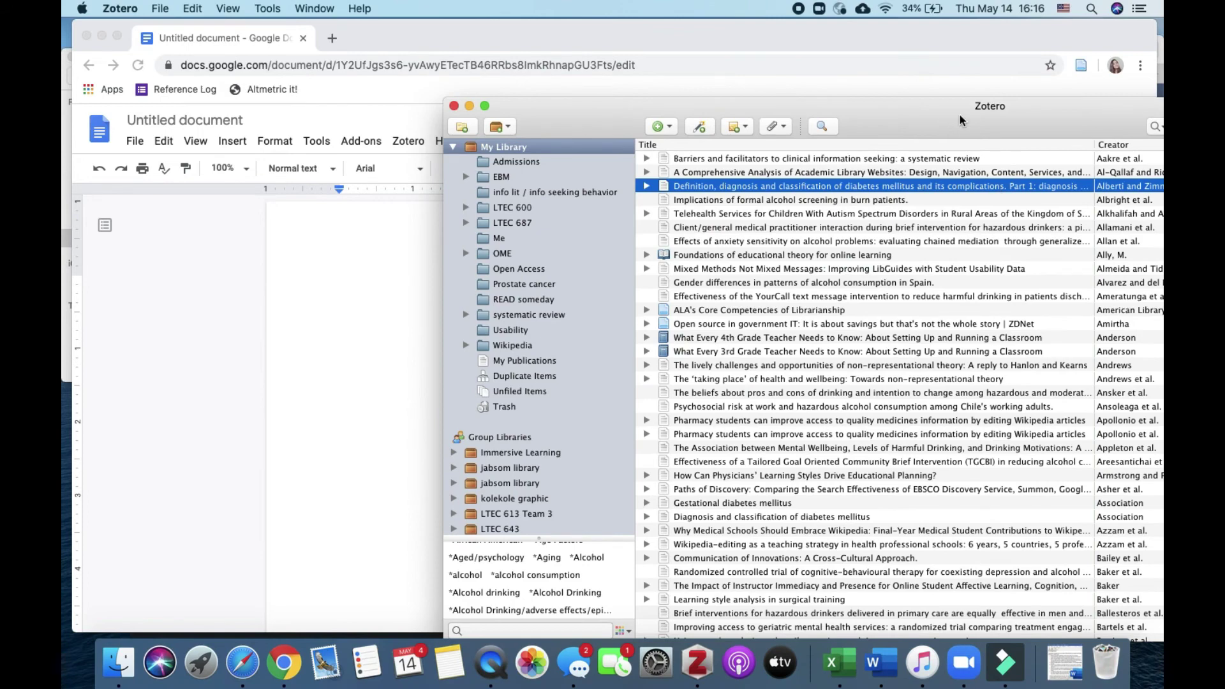
{"action": "left_click_drag", "start_coordinate": [960, 106], "coordinate": [698, 103]}
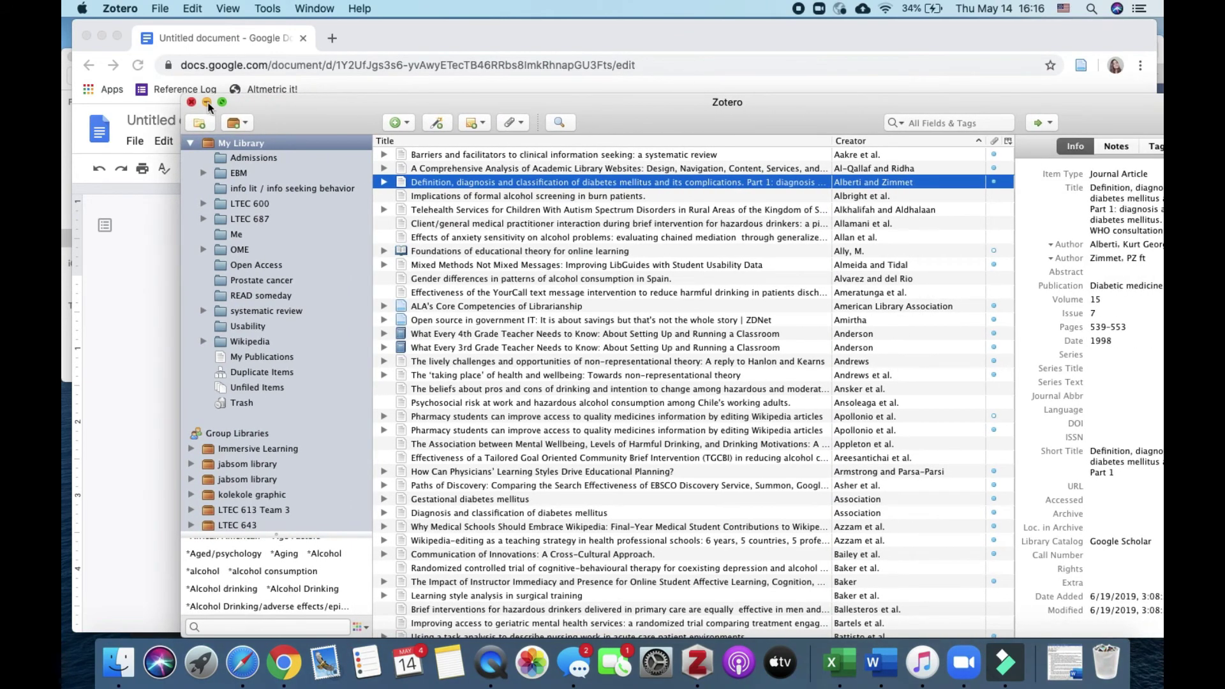
{"action": "left_click", "coordinate": [206, 103]}
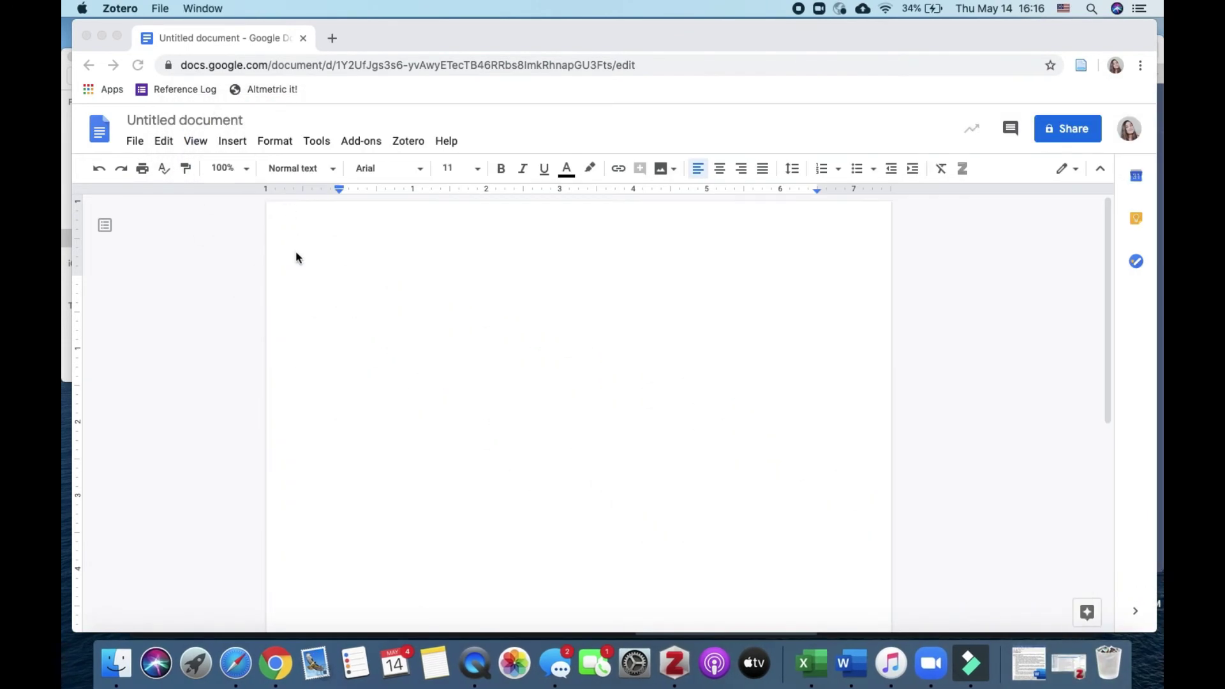
{"action": "left_click", "coordinate": [354, 291]}
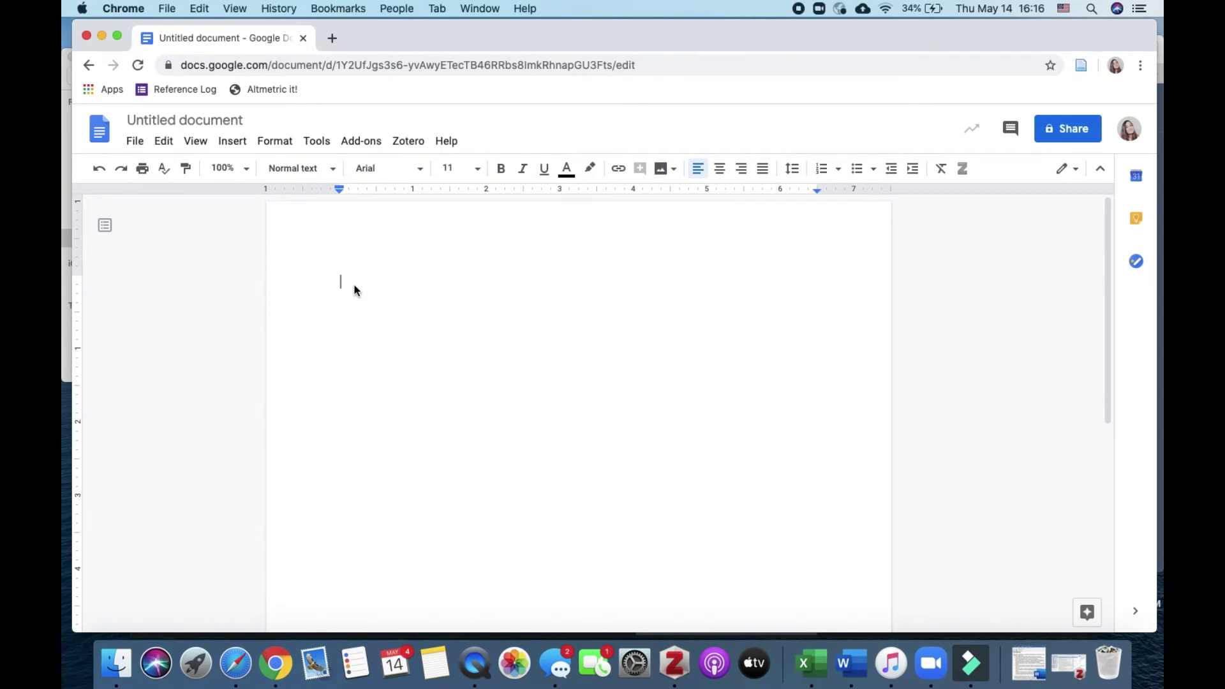
Step: Paste the Introduction heading and Lorem ipsum paragraph, placing the cursor after 'lacus'
{"action": "type", "text": "Introduction Lorem ipsum dolor sit amet, consectetur adipiscing elit, sed do eiusmod tempor incididunt ut labore et dolore magna aliqua. Iaculis nunc sed augue lacus. At lectus urna duis convallis convallis tellus. Malesuada pellentesque elit eget gravida. At augue eget arcu dictum varius. Adipiscing vitae proin sagittis nisl rhoncus mattis rhoncus. Eget gravida cum sociis natoque penatibus et magnis dis. Phasellus vestibulum lorem sed risus. Integer malesuada nunc vel risus. Tincidunt id aliquet risus feugiat."}
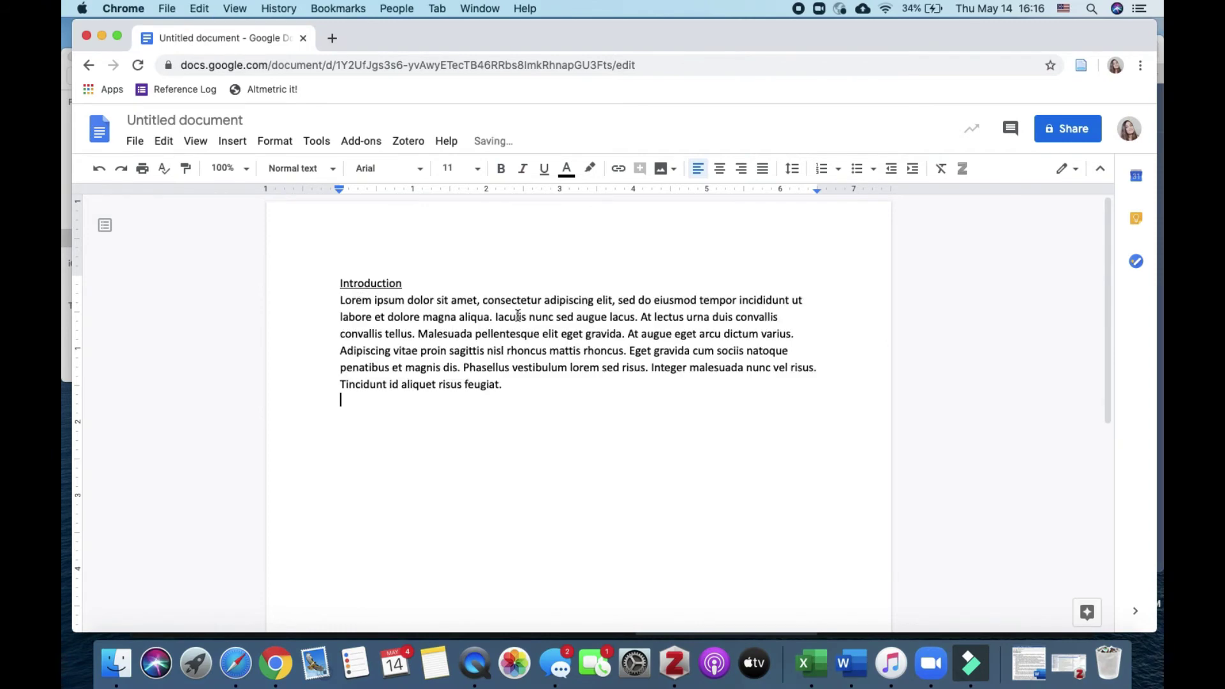
{"action": "left_click", "coordinate": [637, 318]}
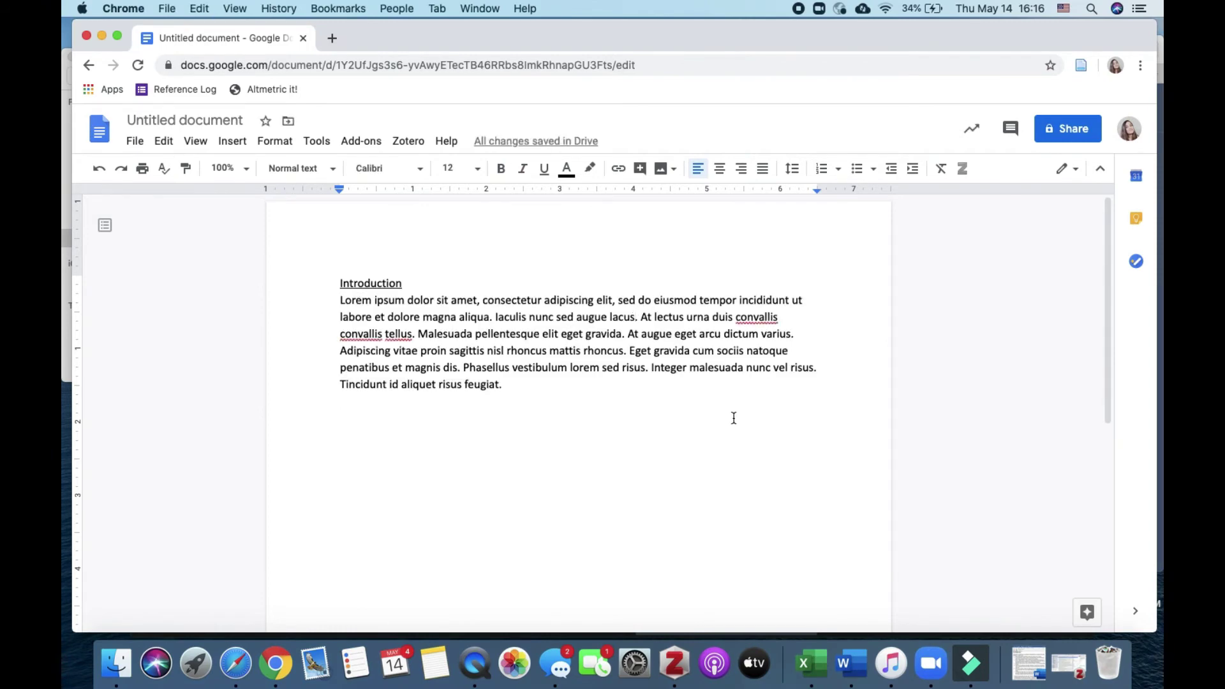
{"action": "left_click", "coordinate": [416, 154]}
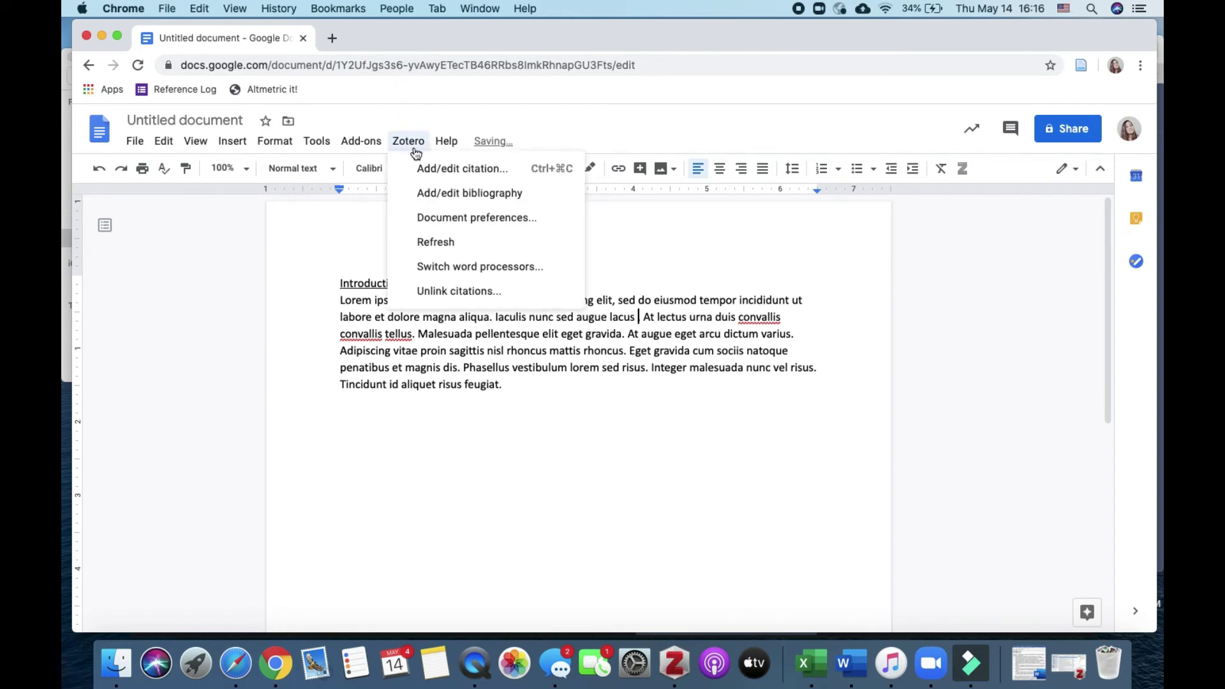
Step: Cite Alberti and Zimmet 1998 after 'lacus' as (1), confirming Vancouver style
{"action": "left_click", "coordinate": [444, 170]}
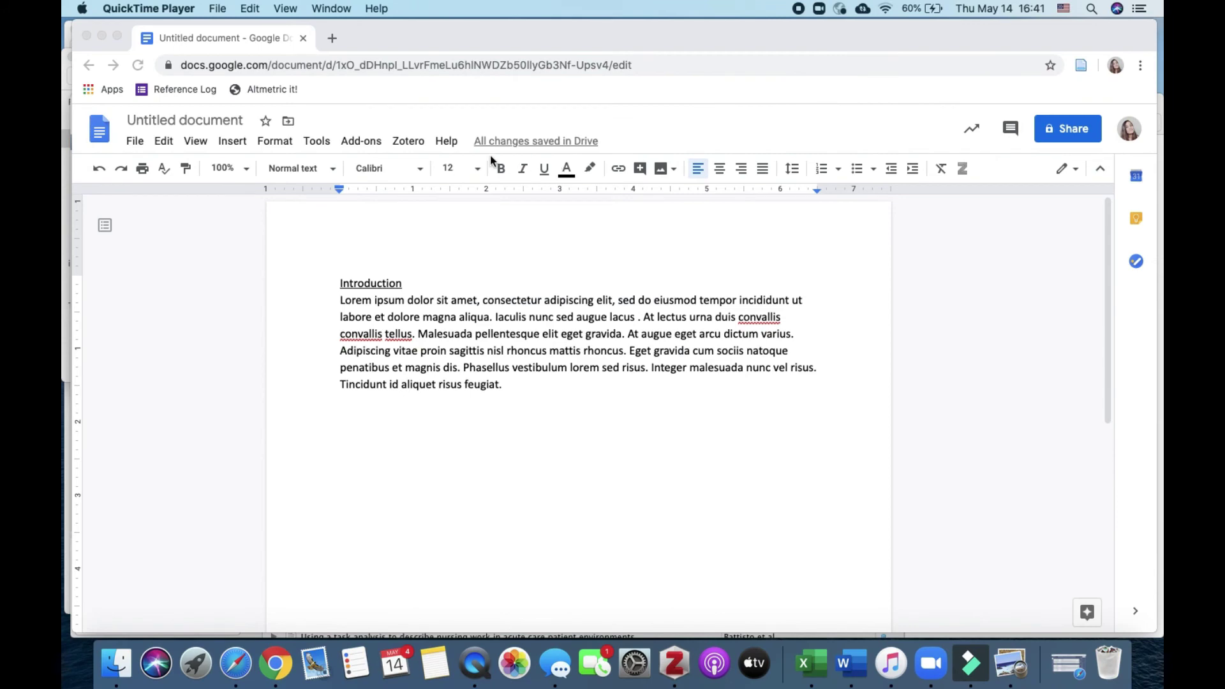
{"action": "left_click", "coordinate": [412, 146]}
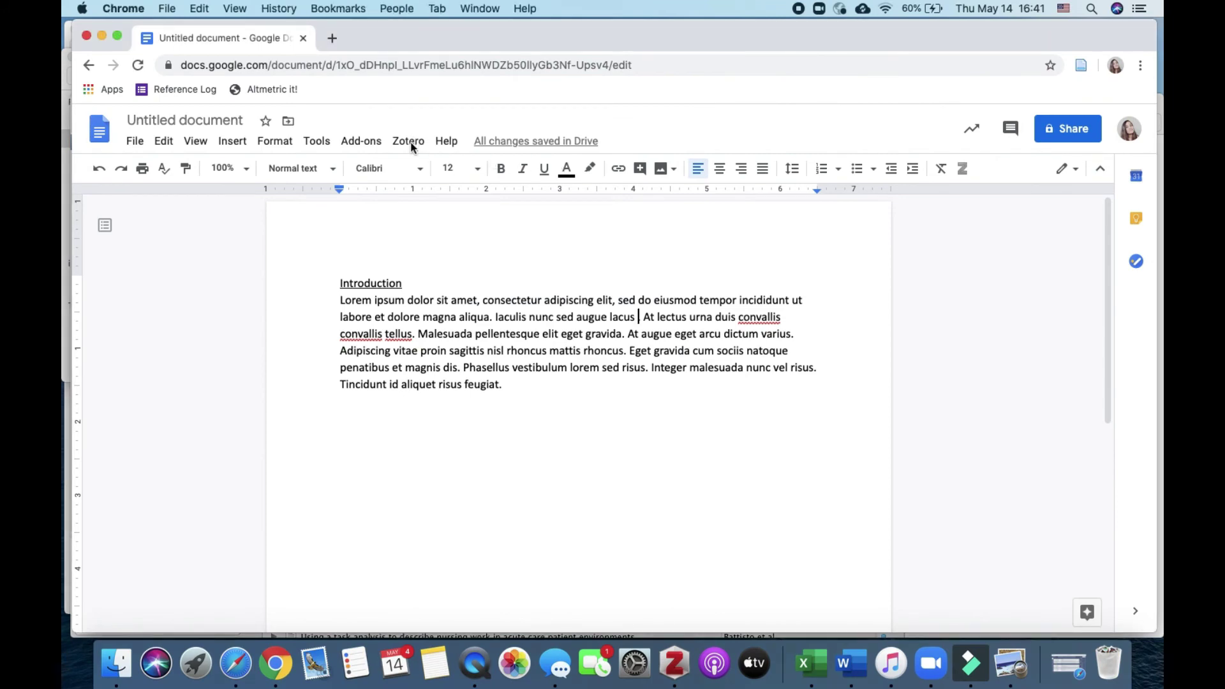
{"action": "left_click", "coordinate": [409, 142]}
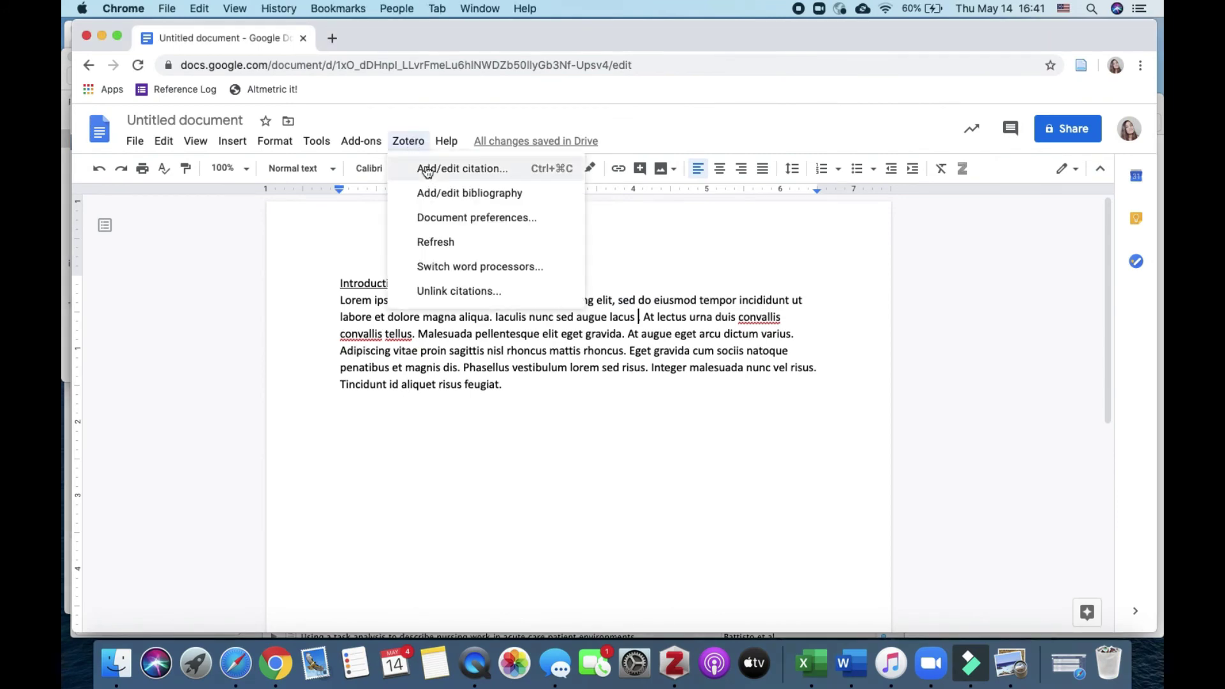
{"action": "left_click", "coordinate": [426, 169]}
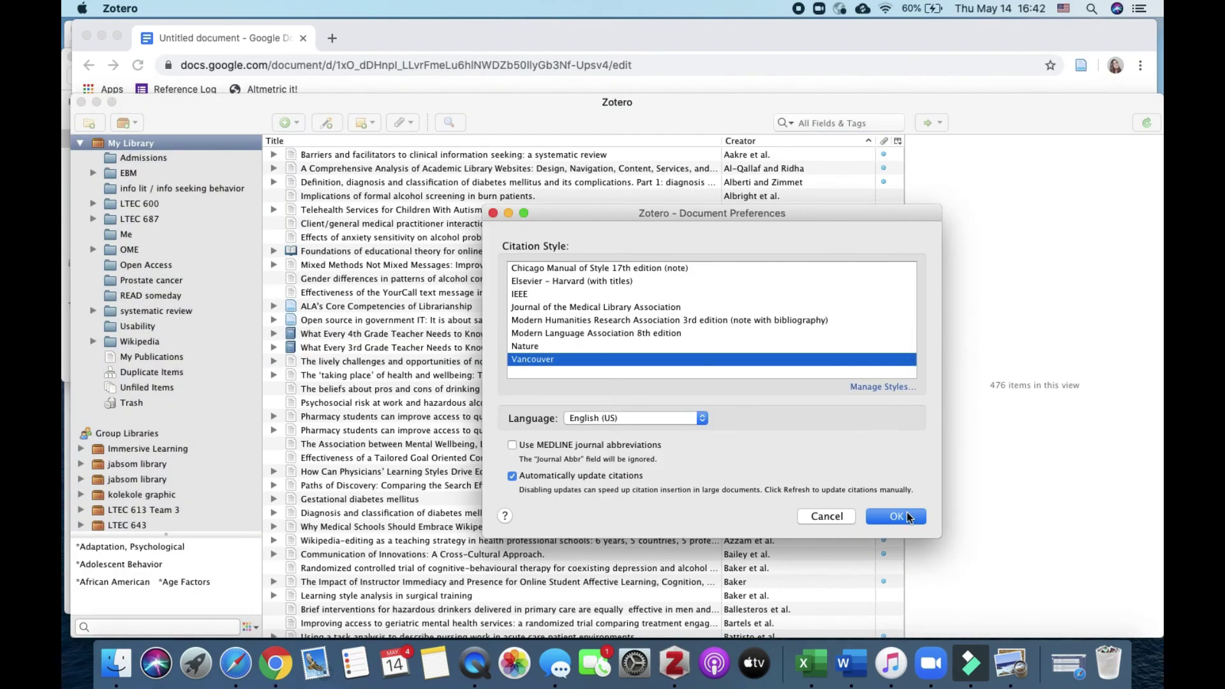
{"action": "left_click", "coordinate": [908, 517]}
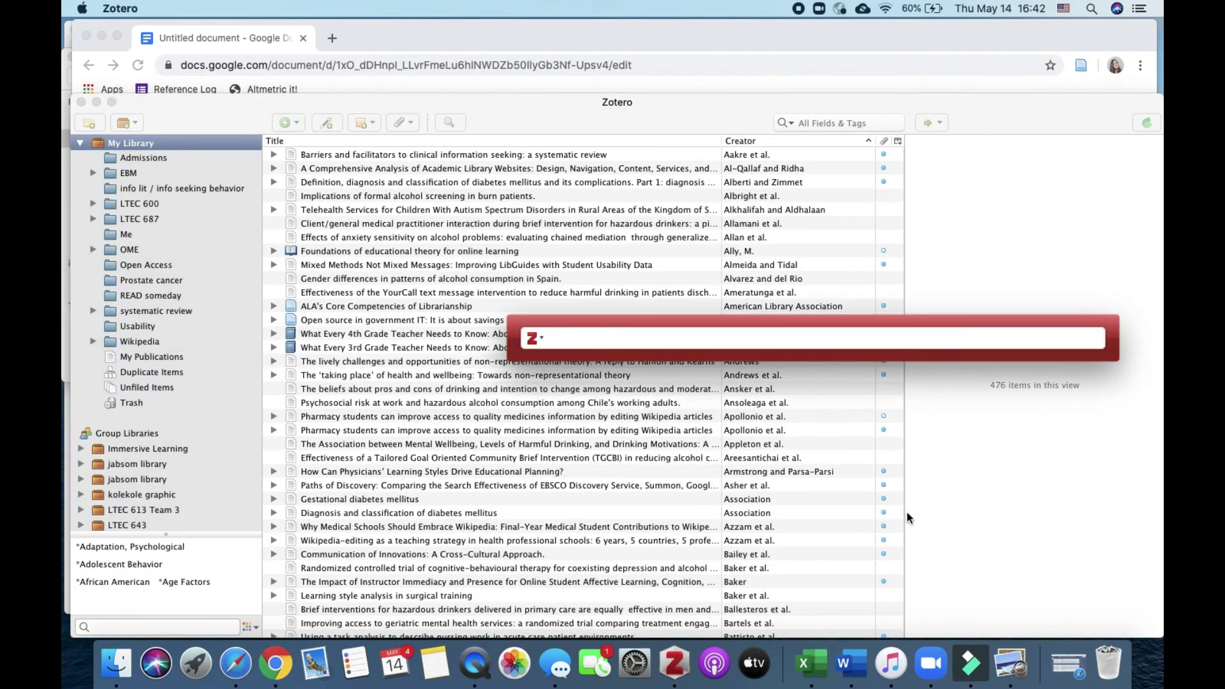
{"action": "type", "text": "alb"}
{"action": "type", "text": "erti"}
{"action": "key", "text": "Return"}
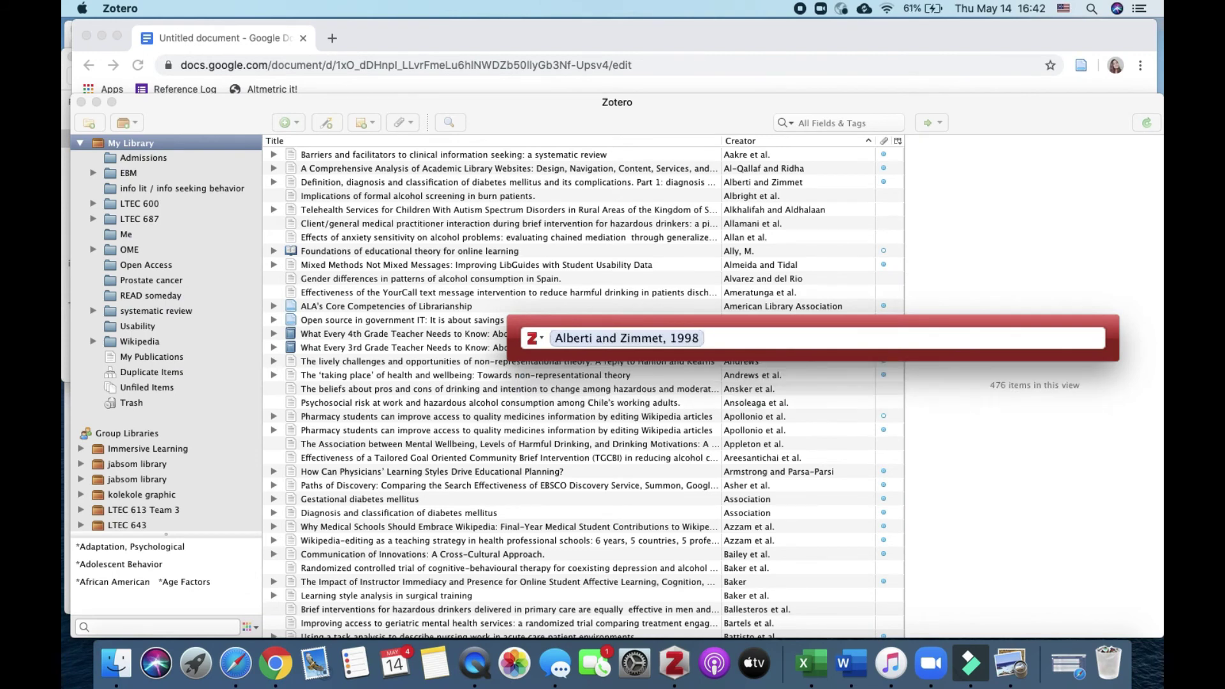
{"action": "key", "text": "Return"}
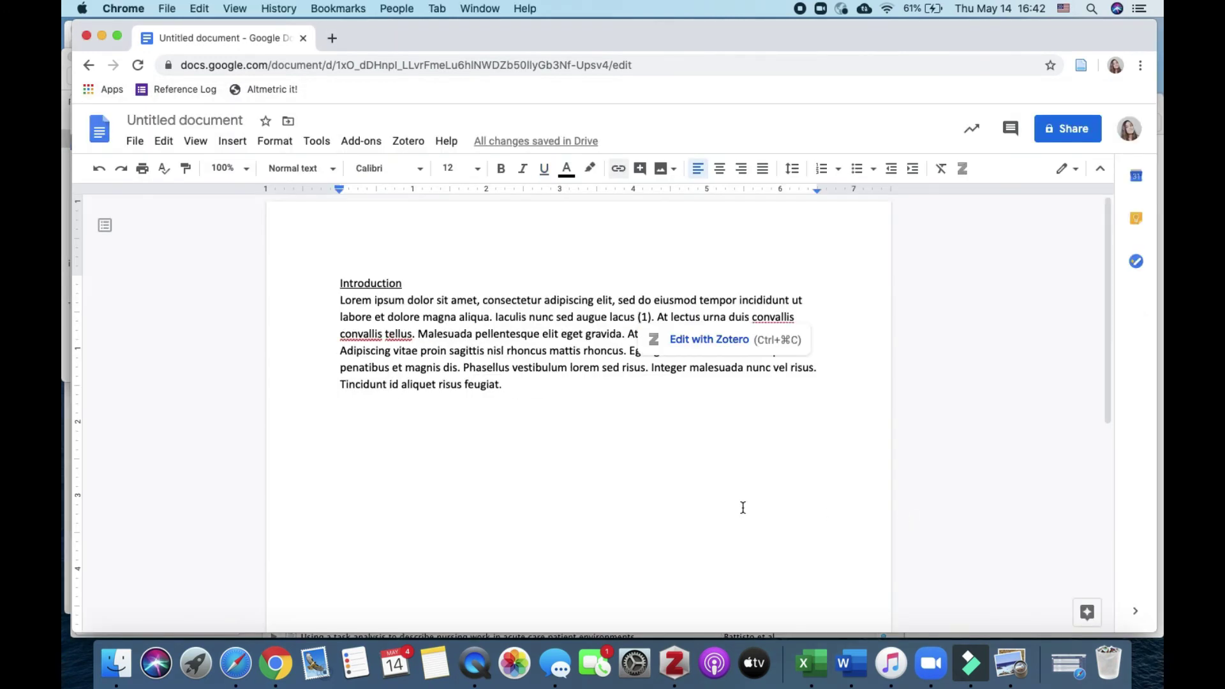
Step: Add a 'References' heading below the paragraph with the Alberti and Zimmet 1998 bibliography entry
{"action": "left_click", "coordinate": [607, 411]}
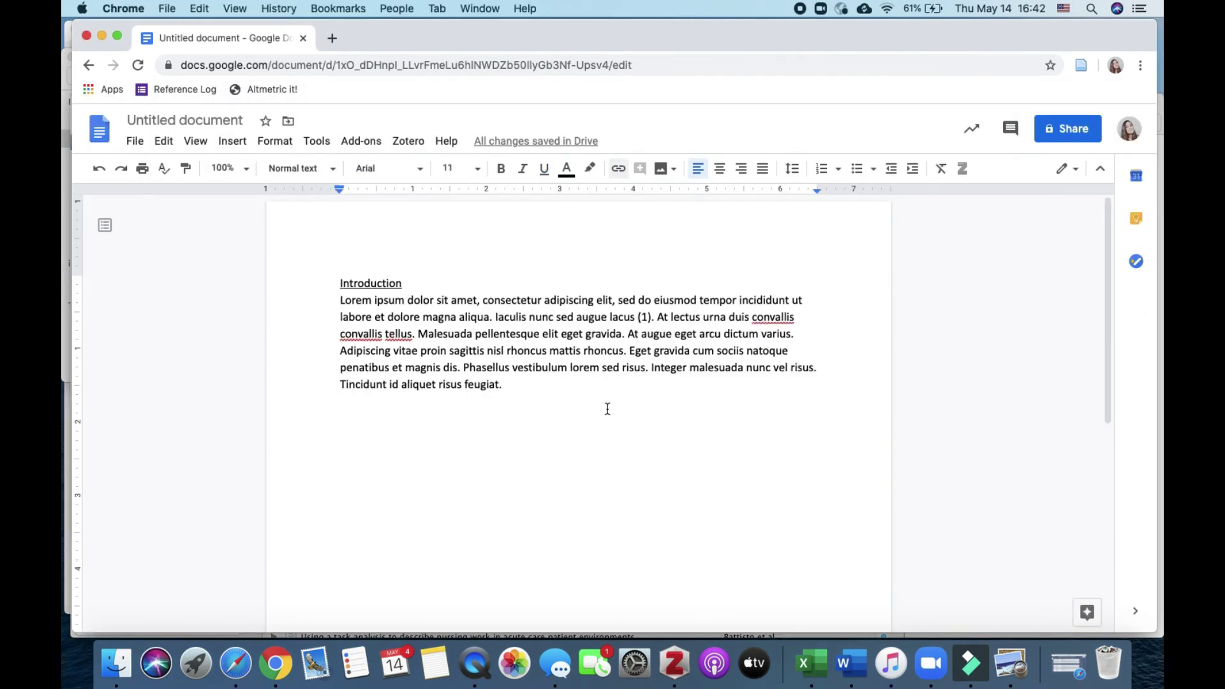
{"action": "key", "text": "Return"}
{"action": "type", "text": "Re"}
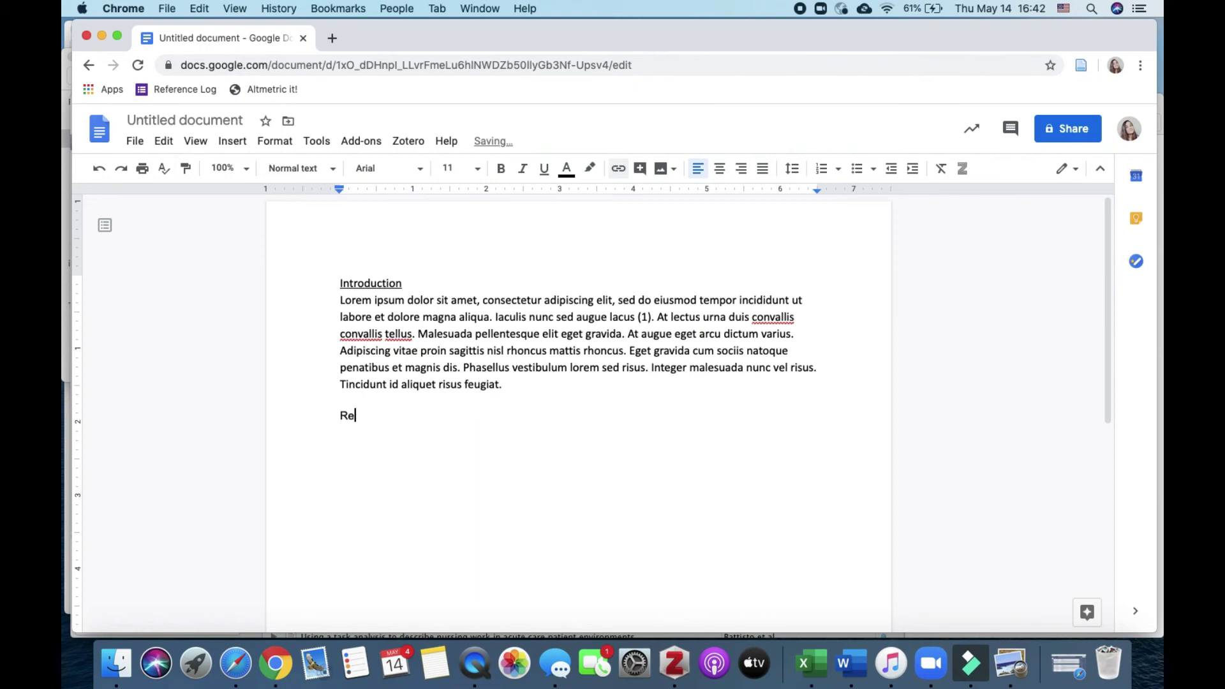
{"action": "type", "text": "ferences"}
{"action": "key", "text": "Return"}
{"action": "left_click", "coordinate": [407, 144]}
{"action": "left_click", "coordinate": [430, 191]}
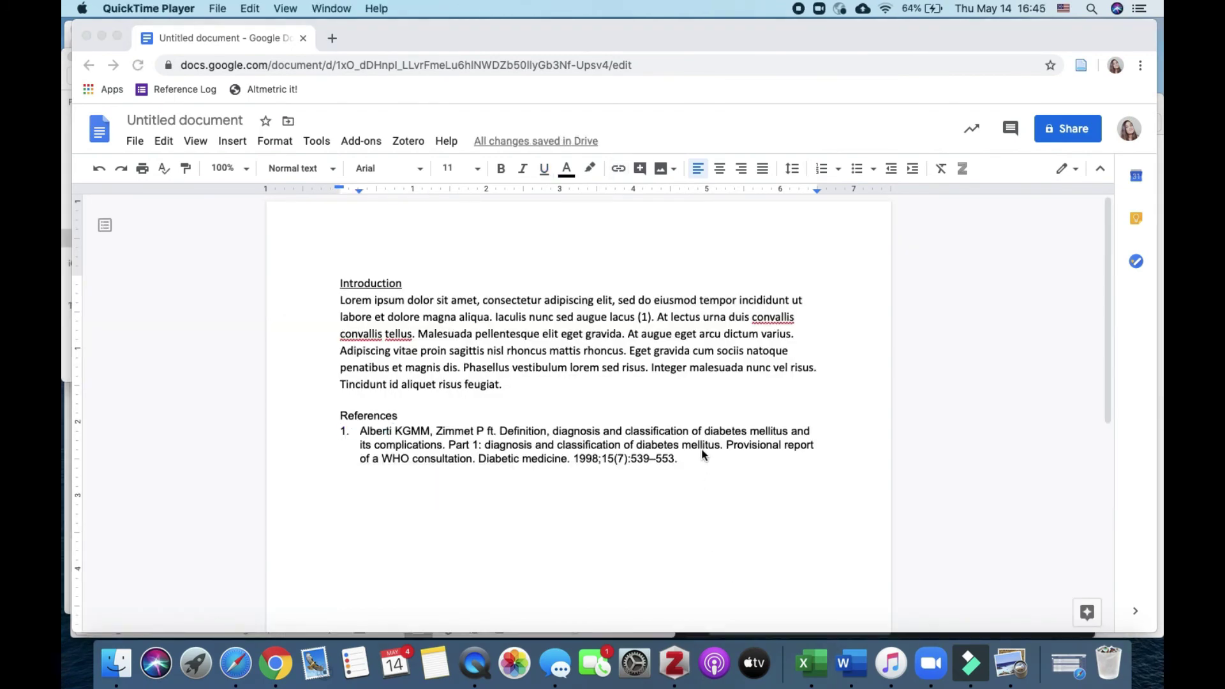
Step: Switch the Google Doc's Zotero citation style to American Psychological Association 7th edition
{"action": "left_click", "coordinate": [409, 143]}
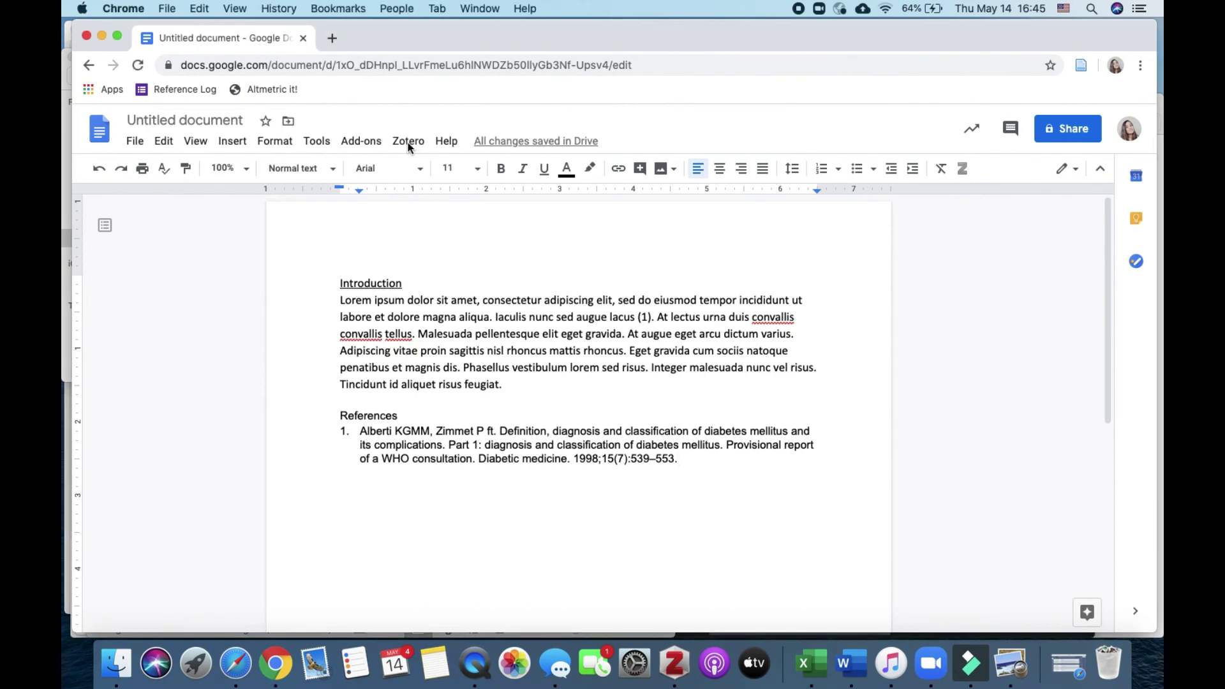
{"action": "left_click", "coordinate": [408, 143]}
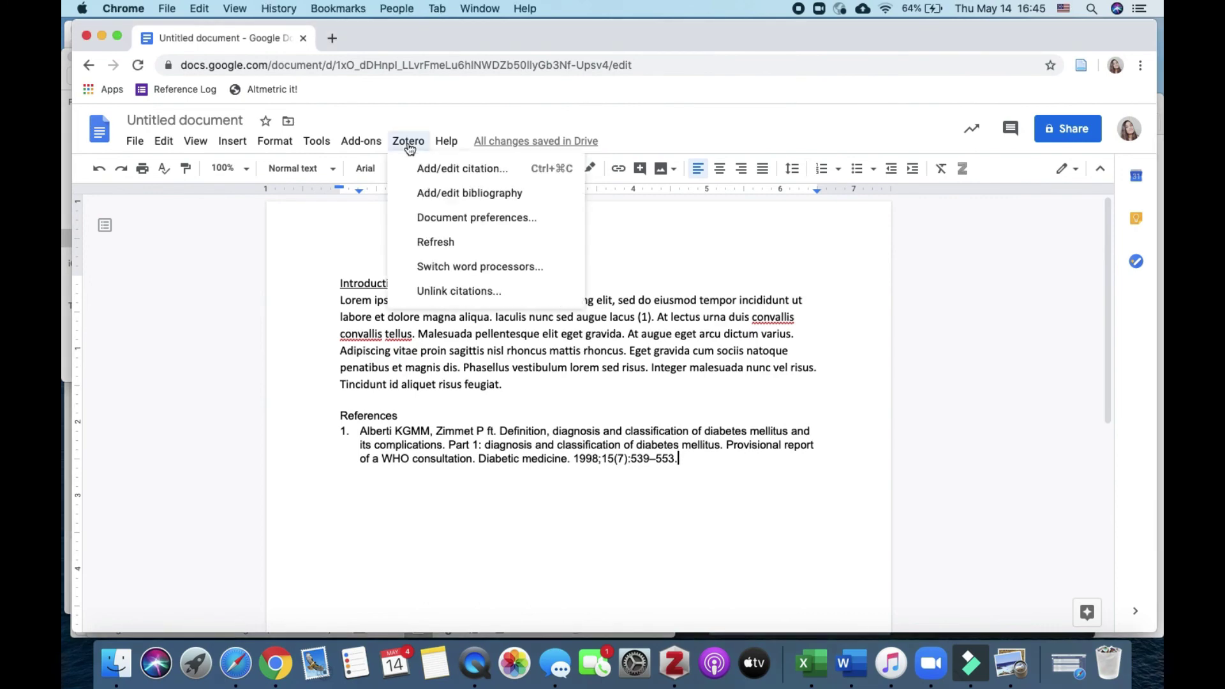
{"action": "left_click", "coordinate": [434, 220]}
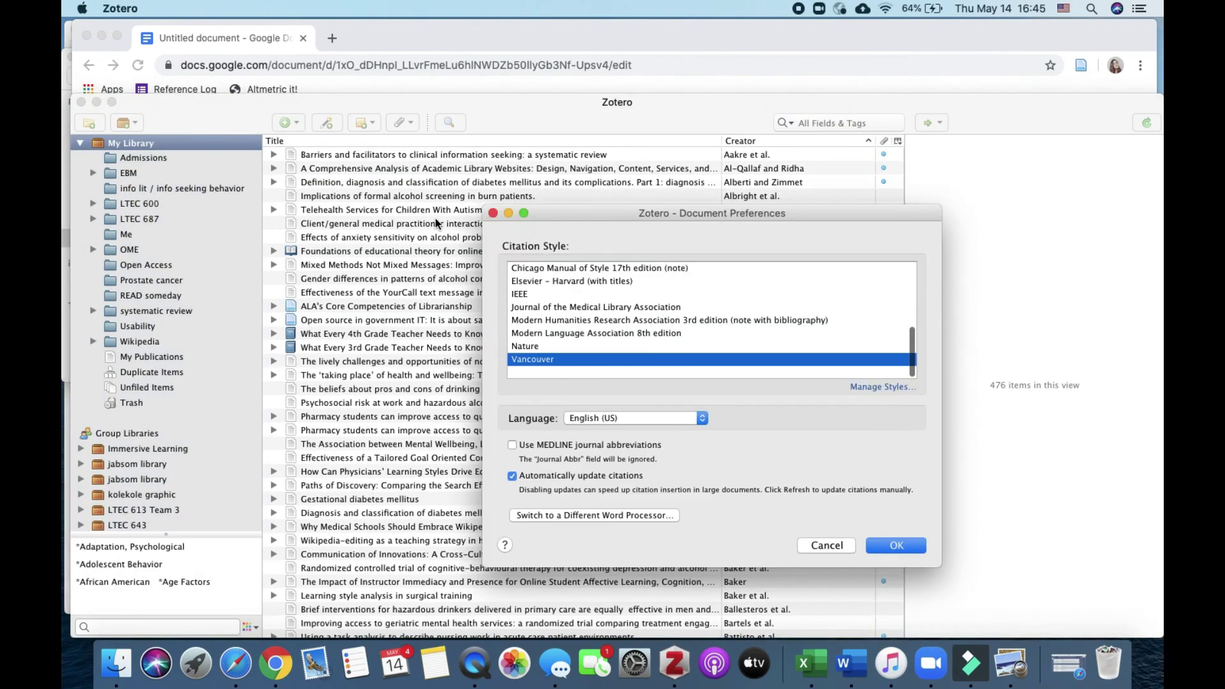
{"action": "scroll", "coordinate": [523, 300], "scroll_direction": "up", "scroll_amount": 4}
{"action": "scroll", "coordinate": [523, 299], "scroll_direction": "up", "scroll_amount": 2}
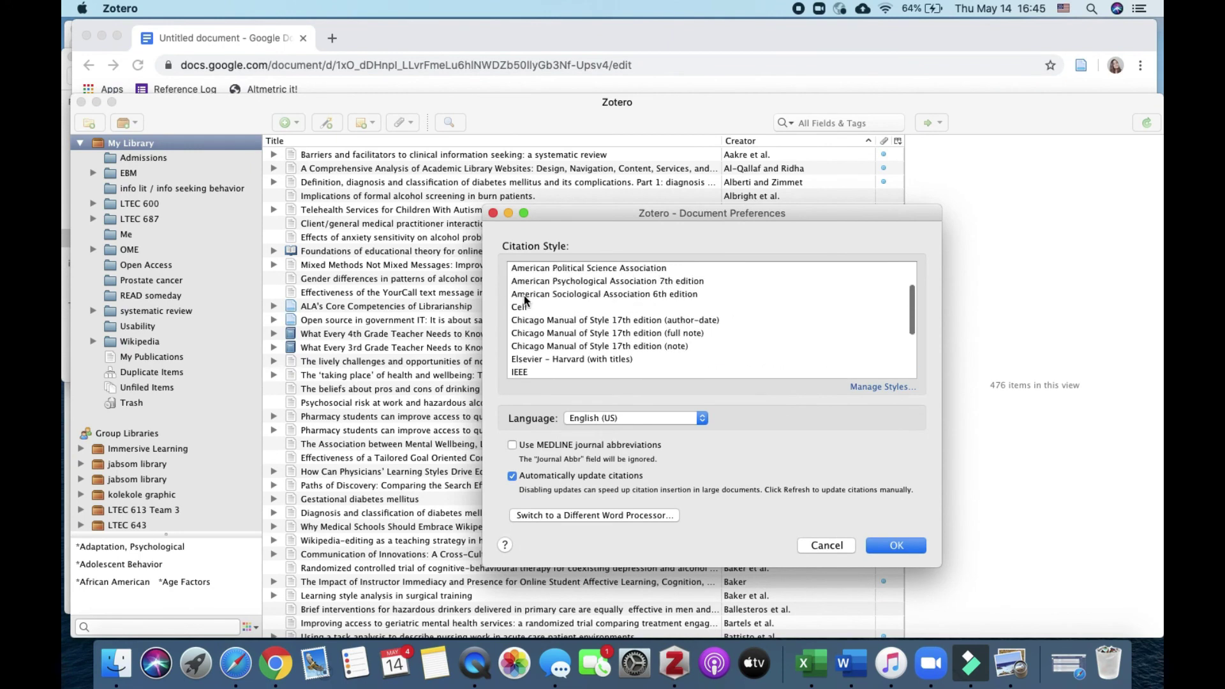
{"action": "left_click", "coordinate": [525, 283]}
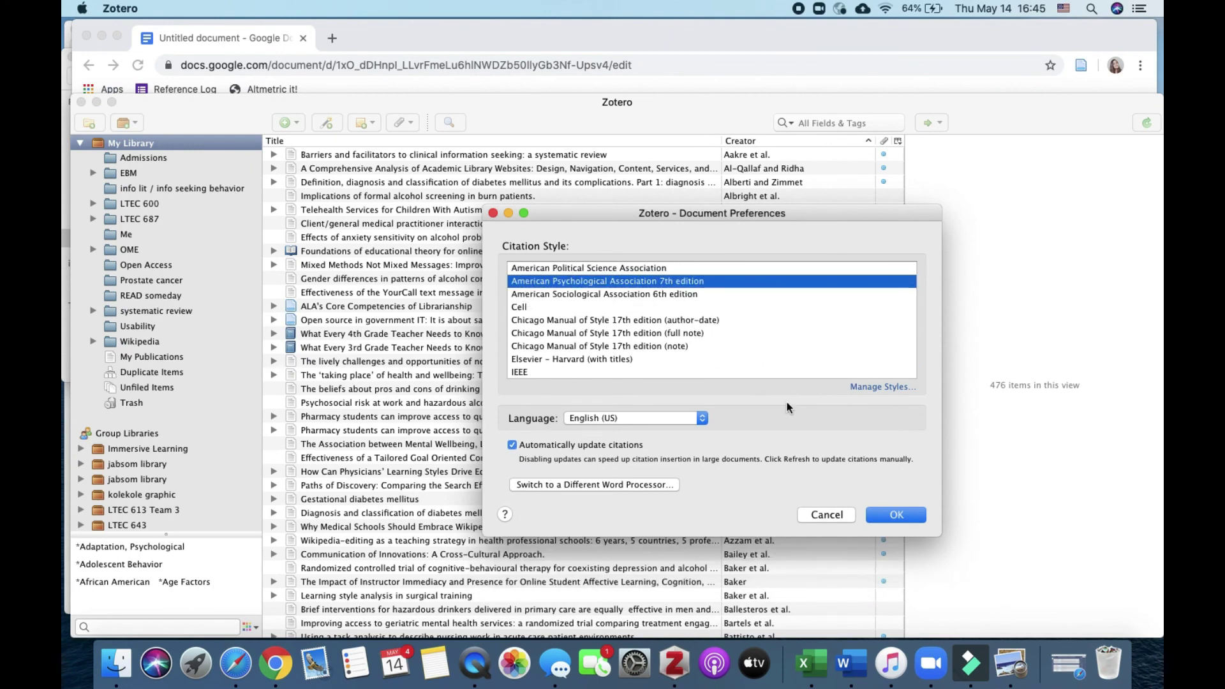
{"action": "left_click", "coordinate": [885, 517]}
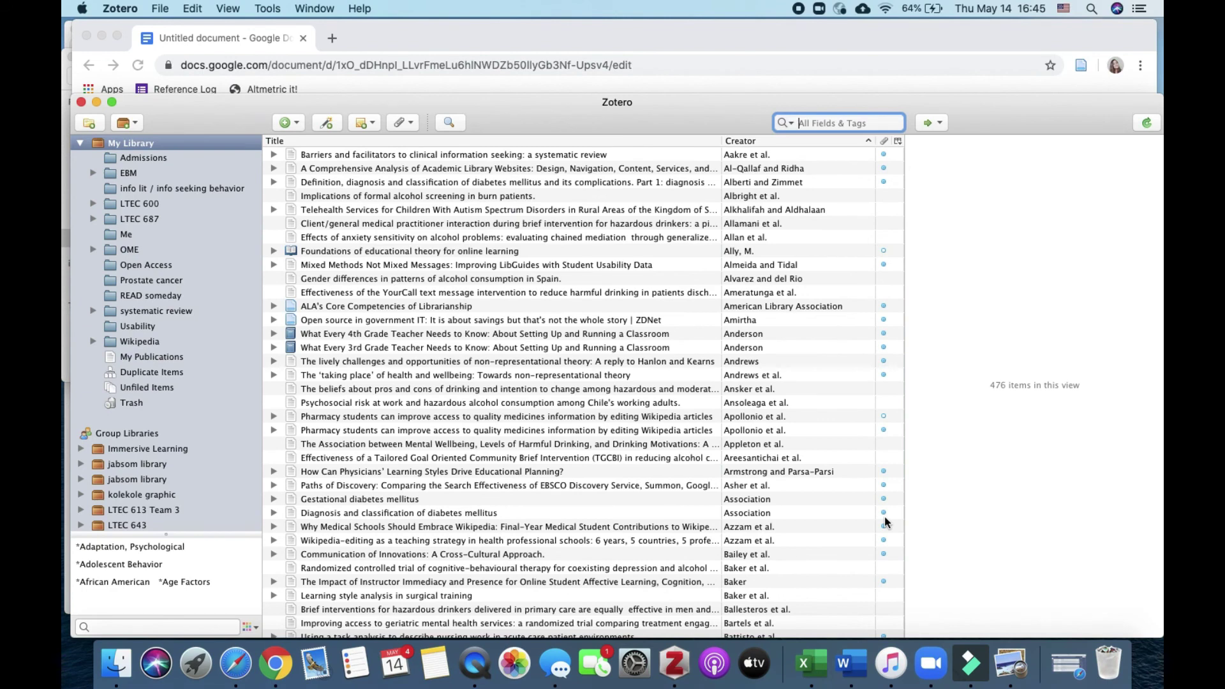